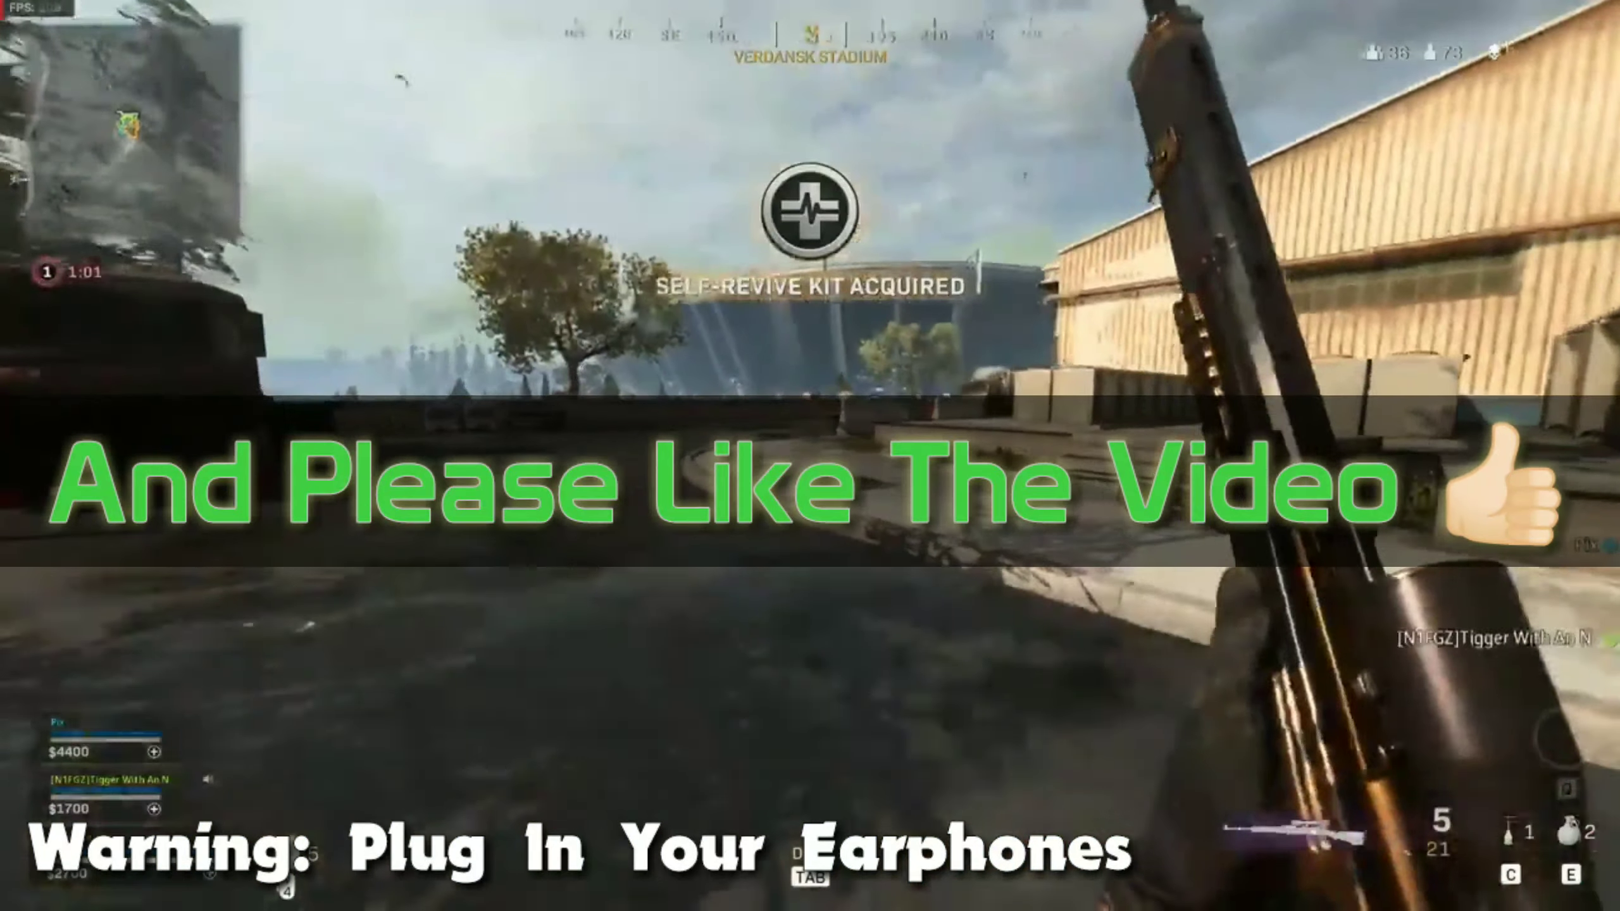
Step: Bring up the Windows notification panel showing the Bandicam tray notice
right_click(810, 455)
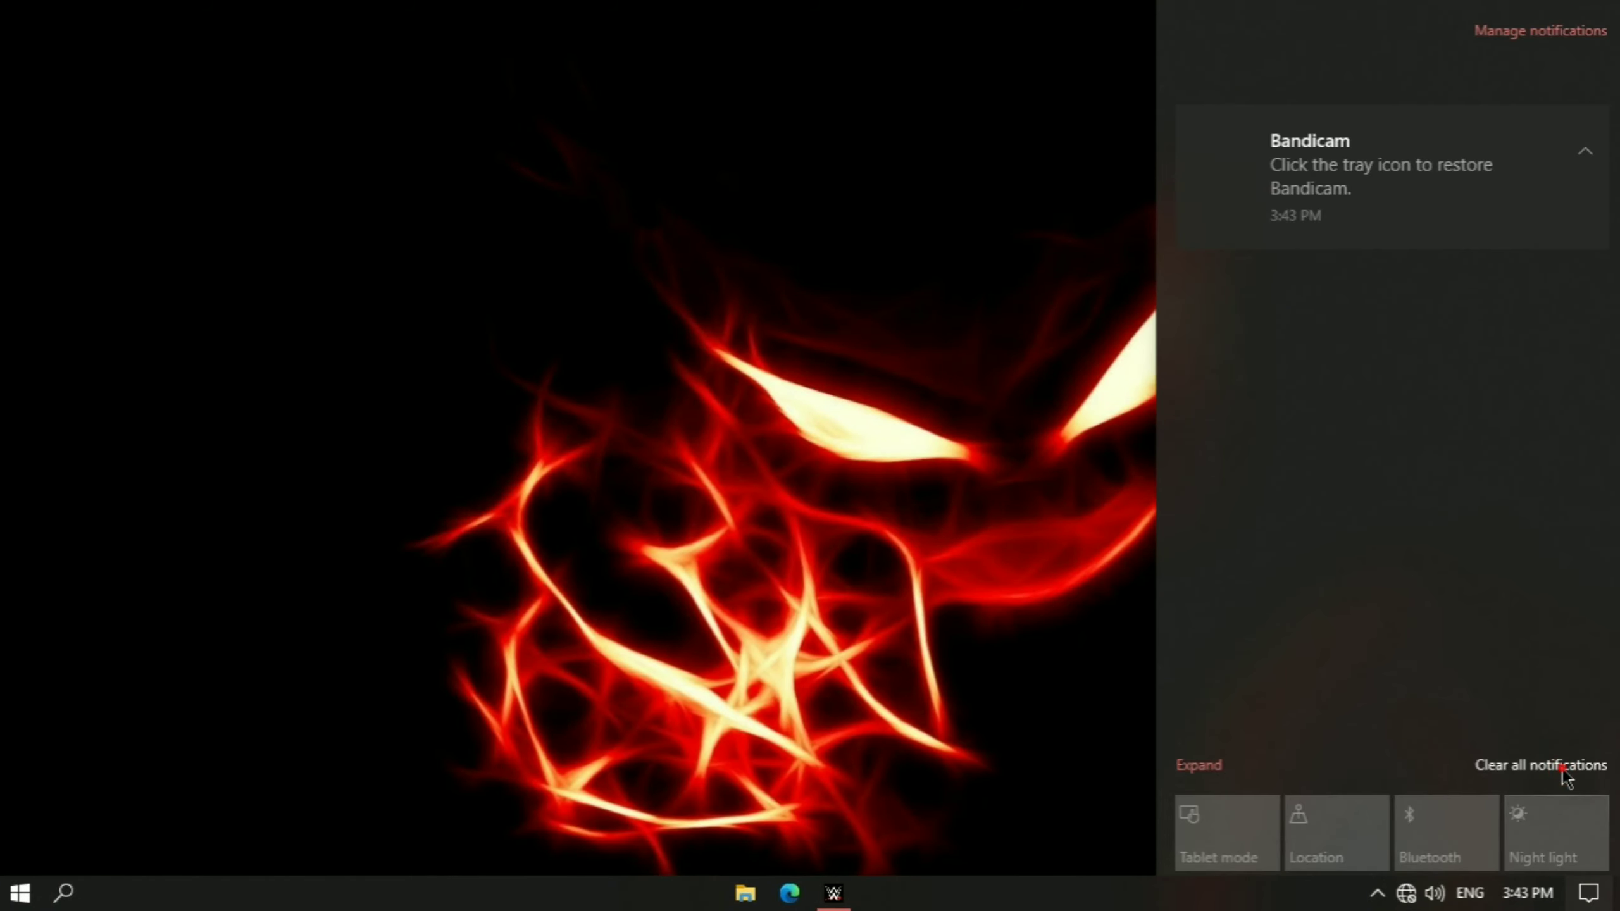
Step: Clear the Bandicam notification, refresh the desktop twice, then open This PC from Start
click(1566, 769)
right_click(677, 203)
click(720, 273)
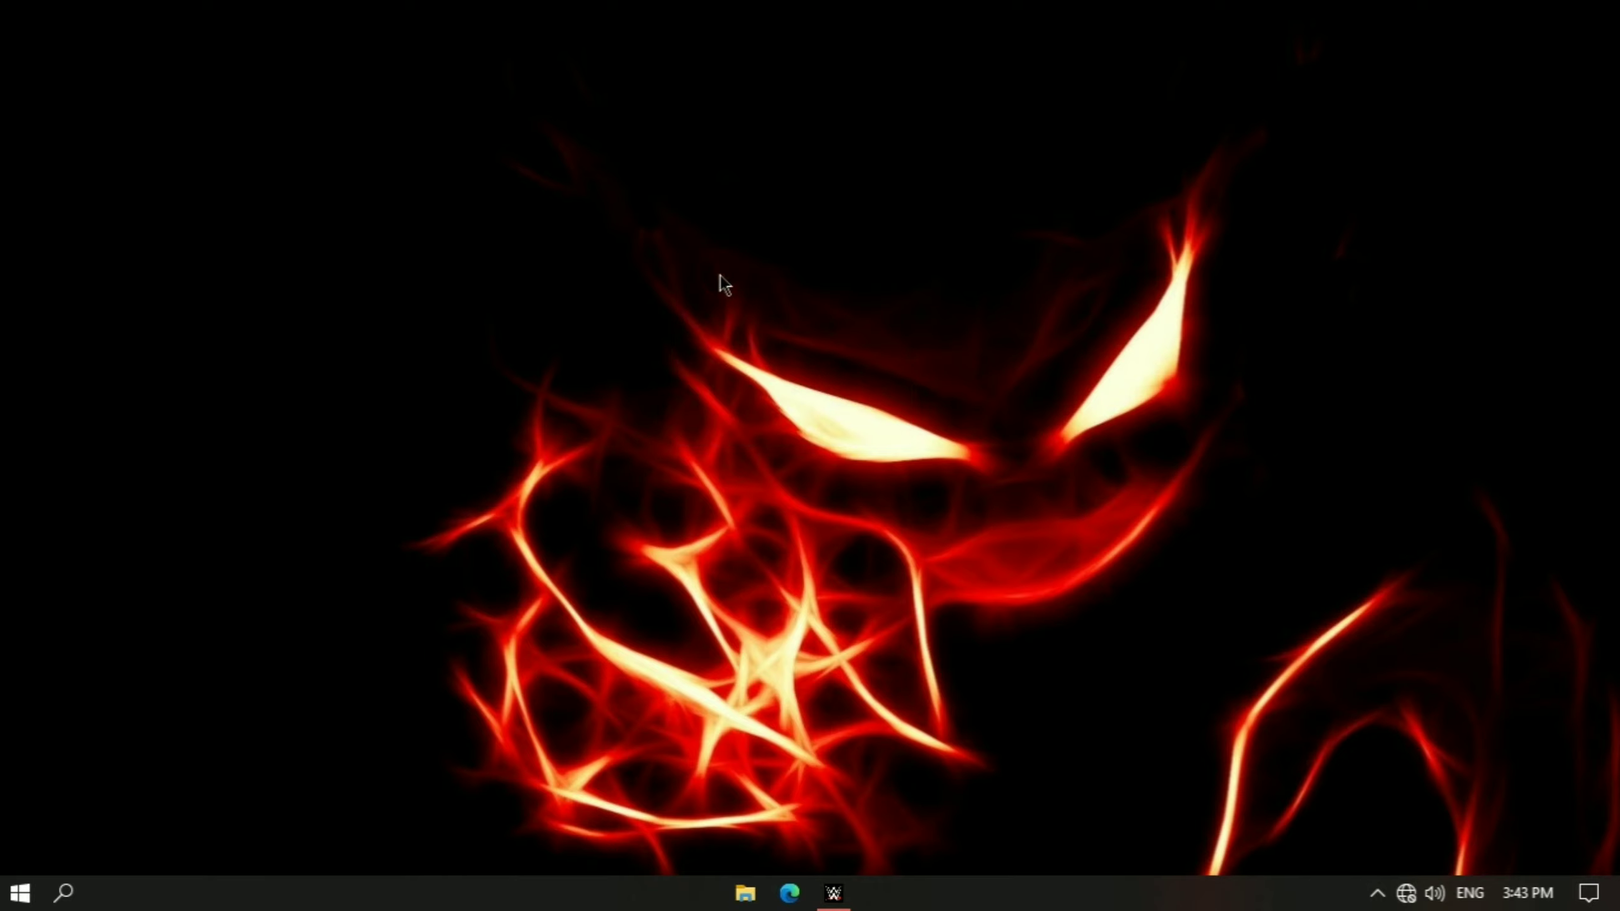
right_click(719, 276)
click(763, 344)
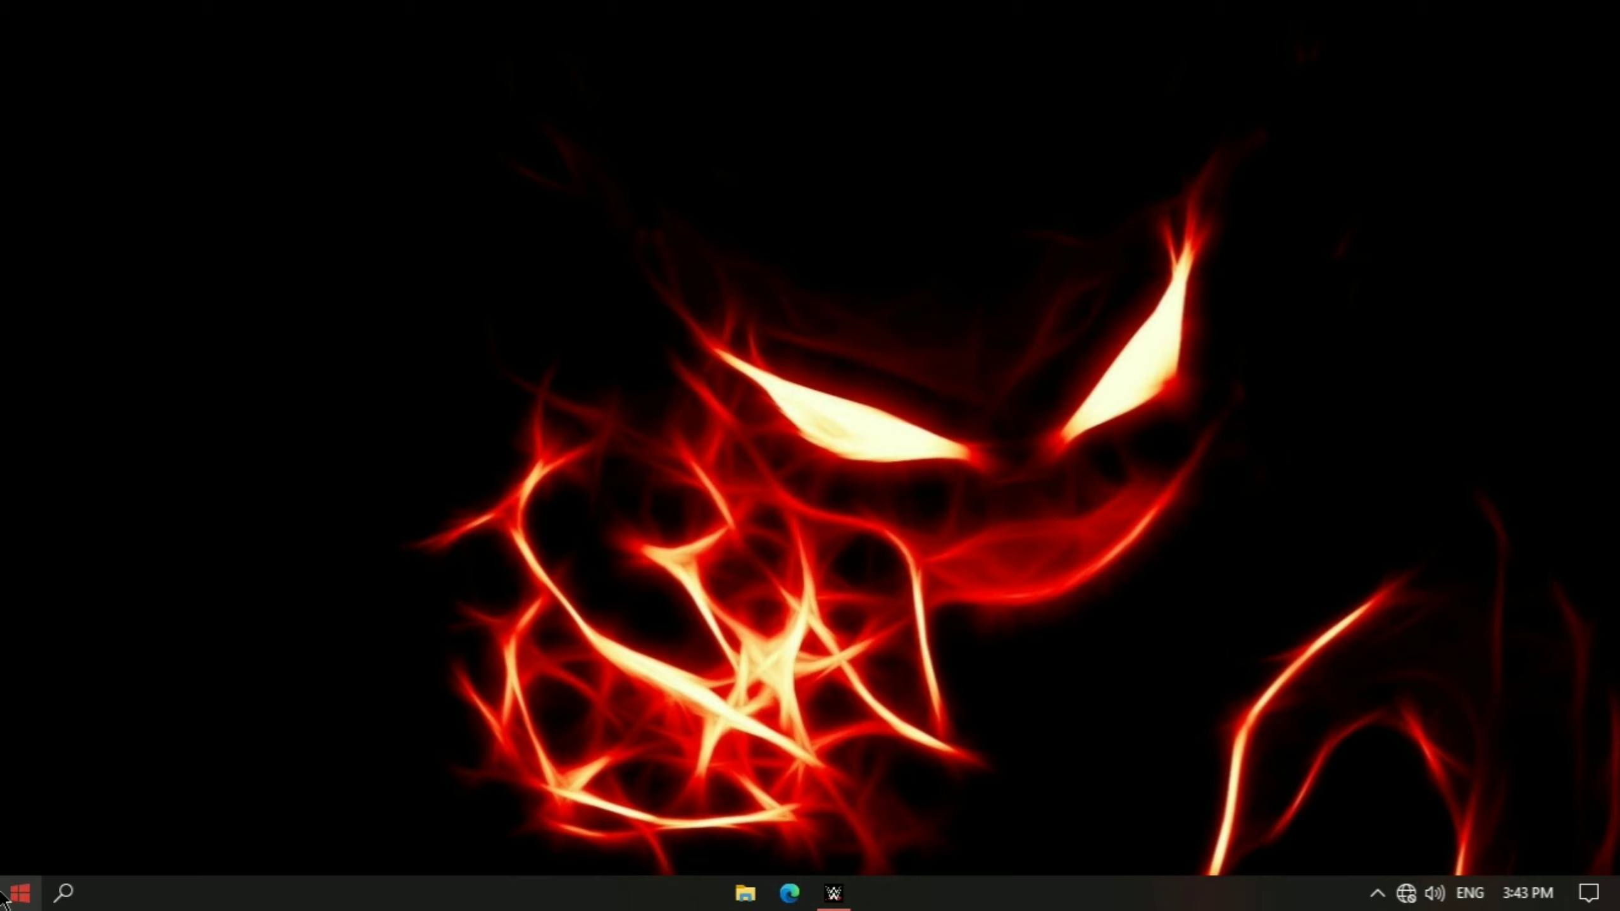
click(20, 893)
click(473, 639)
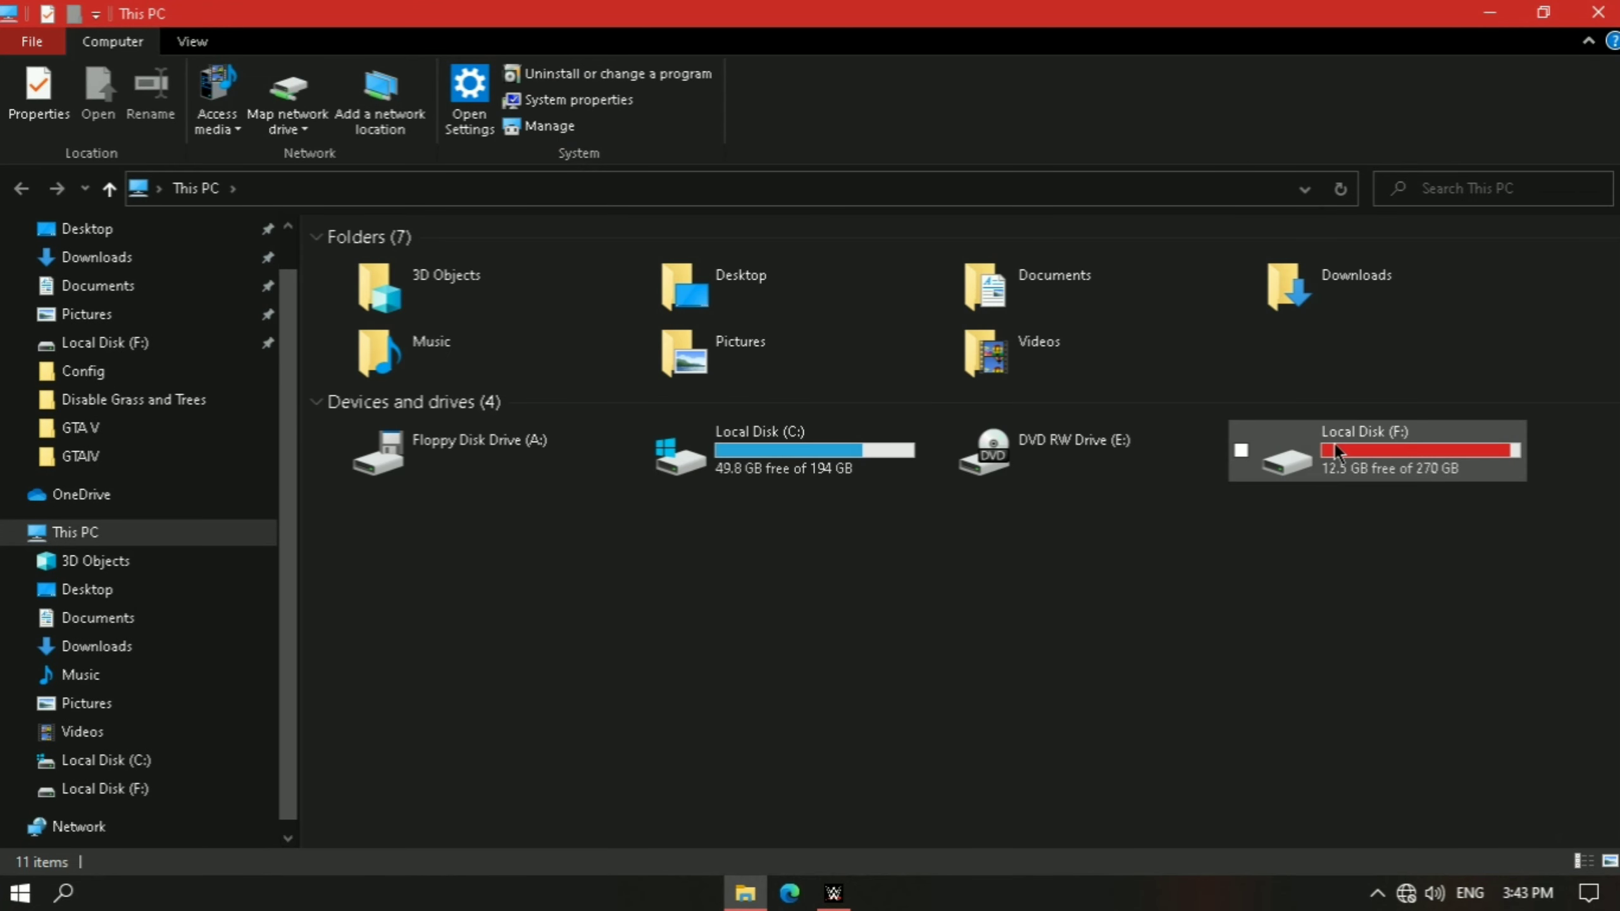
Step: Go to F:\#My_Need!\Games\Mafia II and start the Mafia II launcher
double_click(1359, 453)
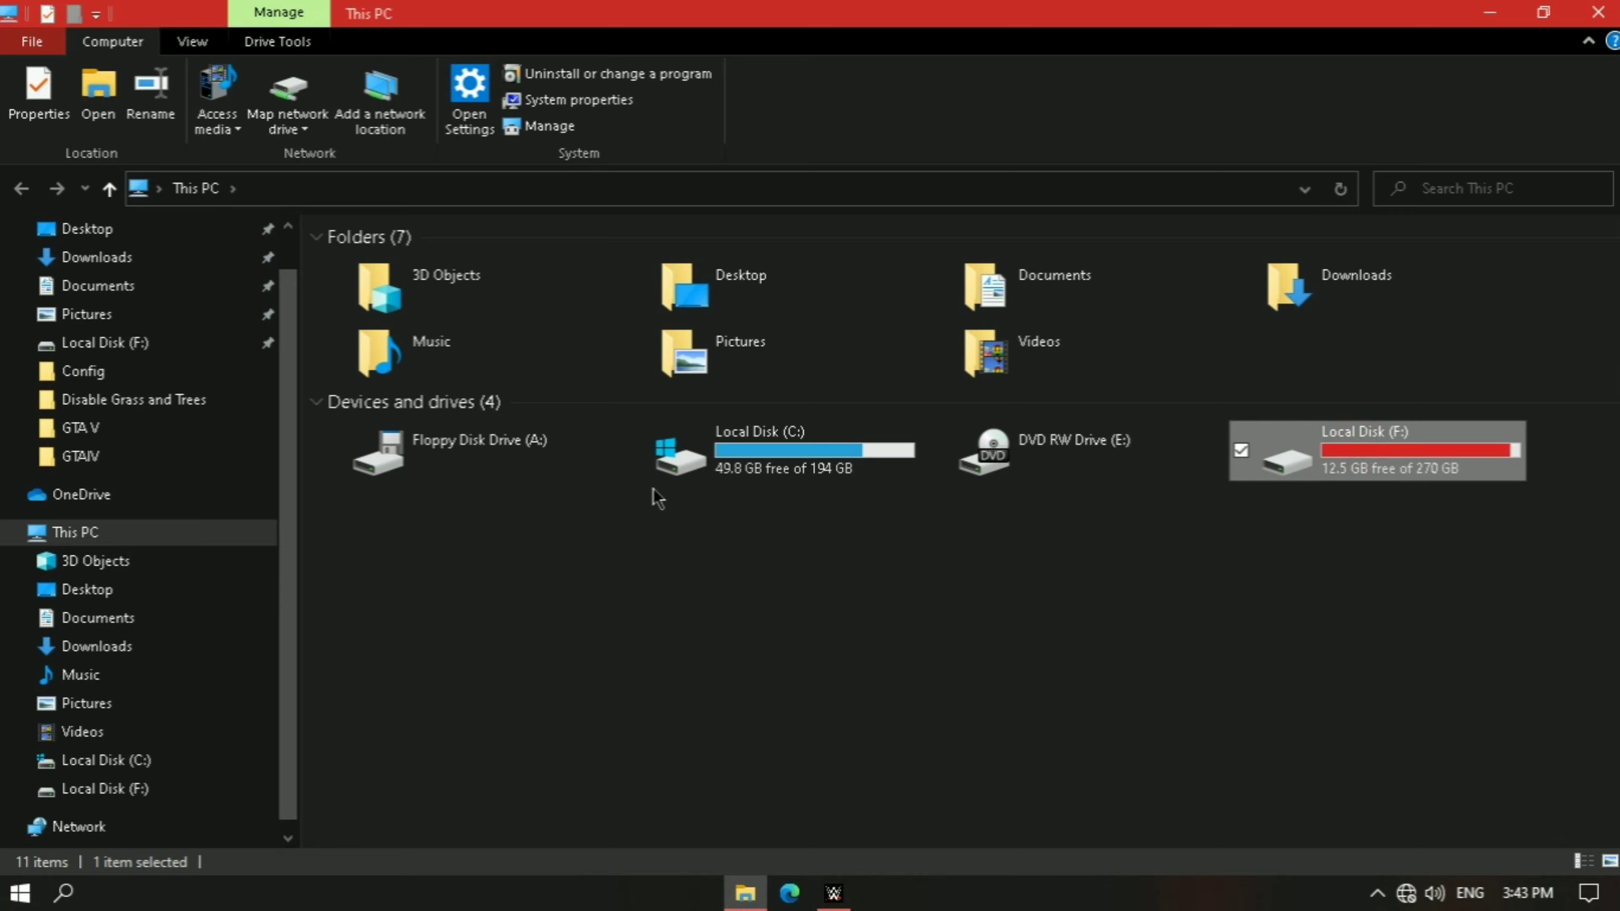
click(470, 363)
double_click(470, 362)
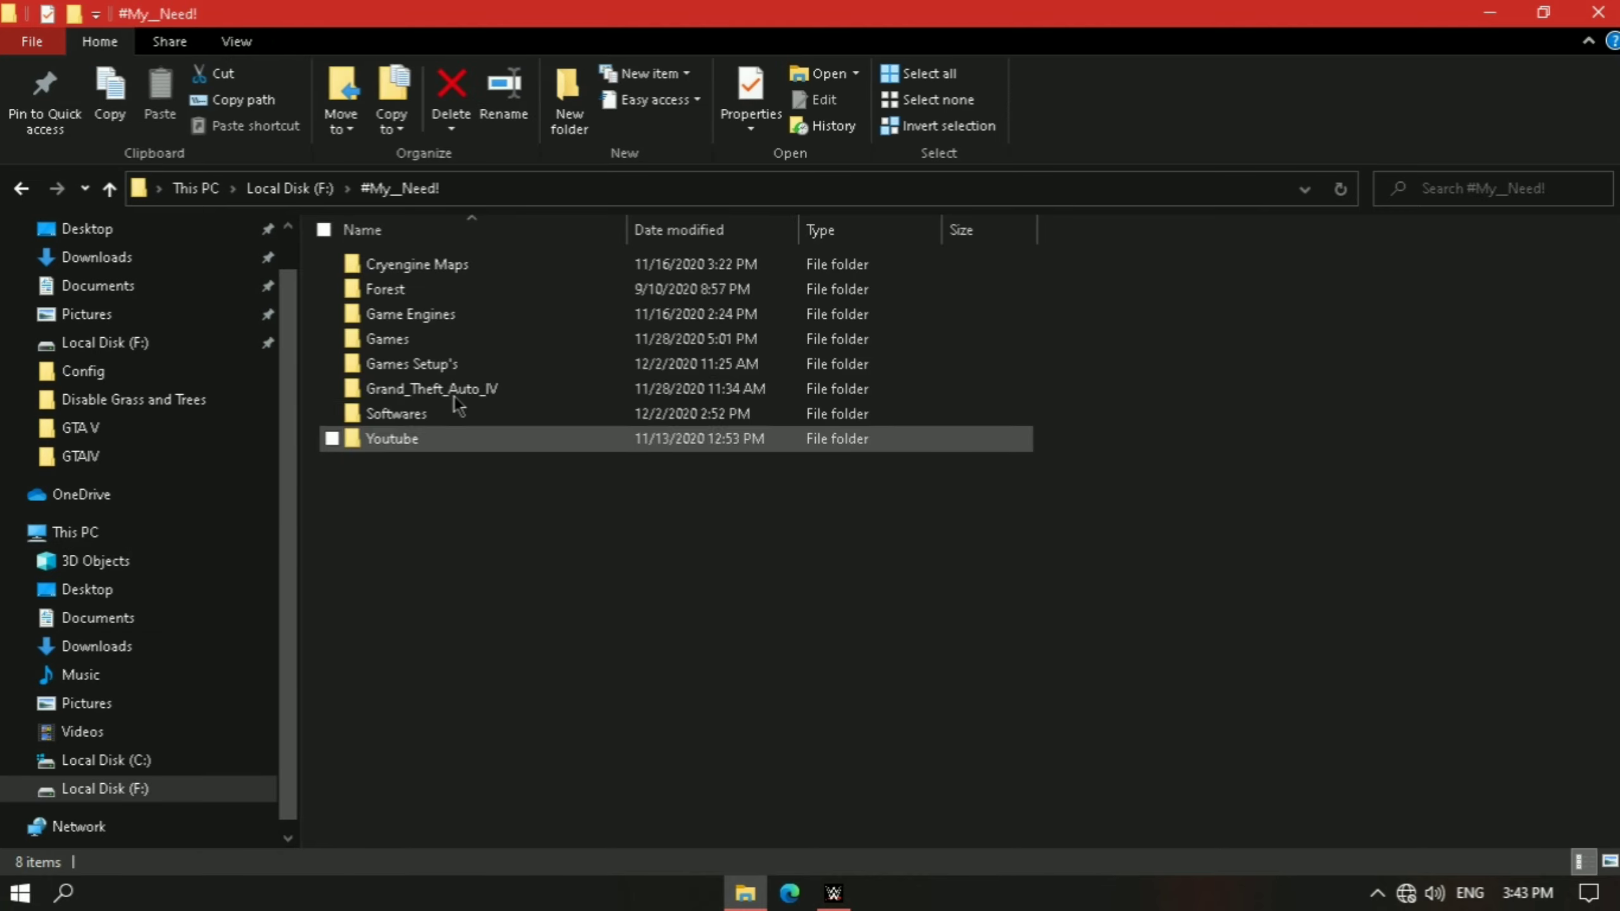
double_click(395, 329)
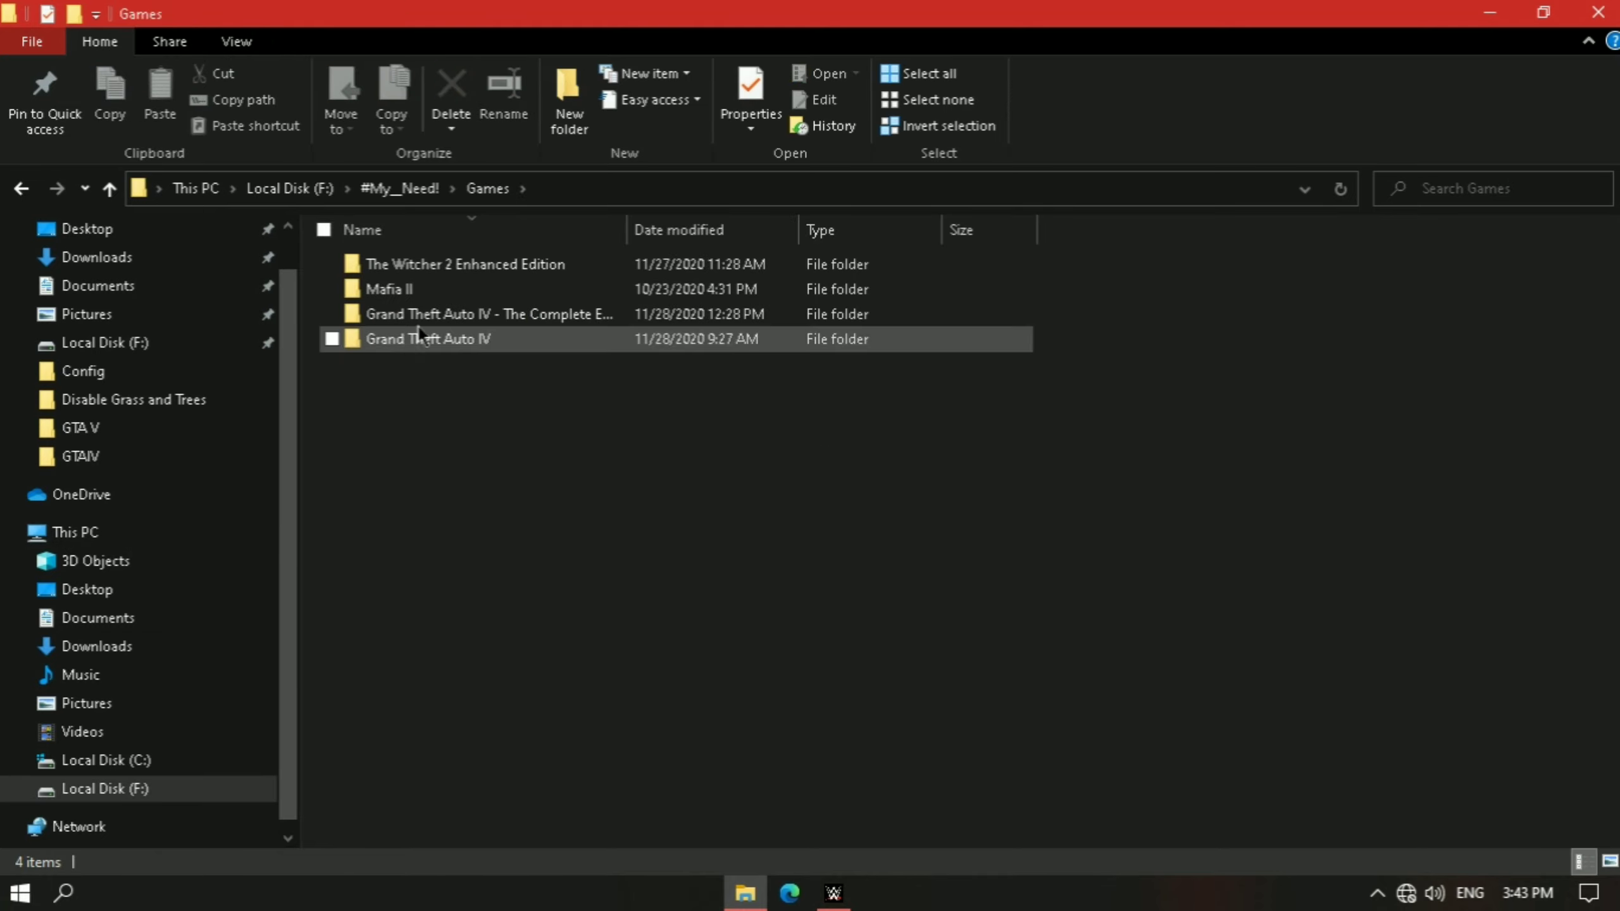
double_click(415, 290)
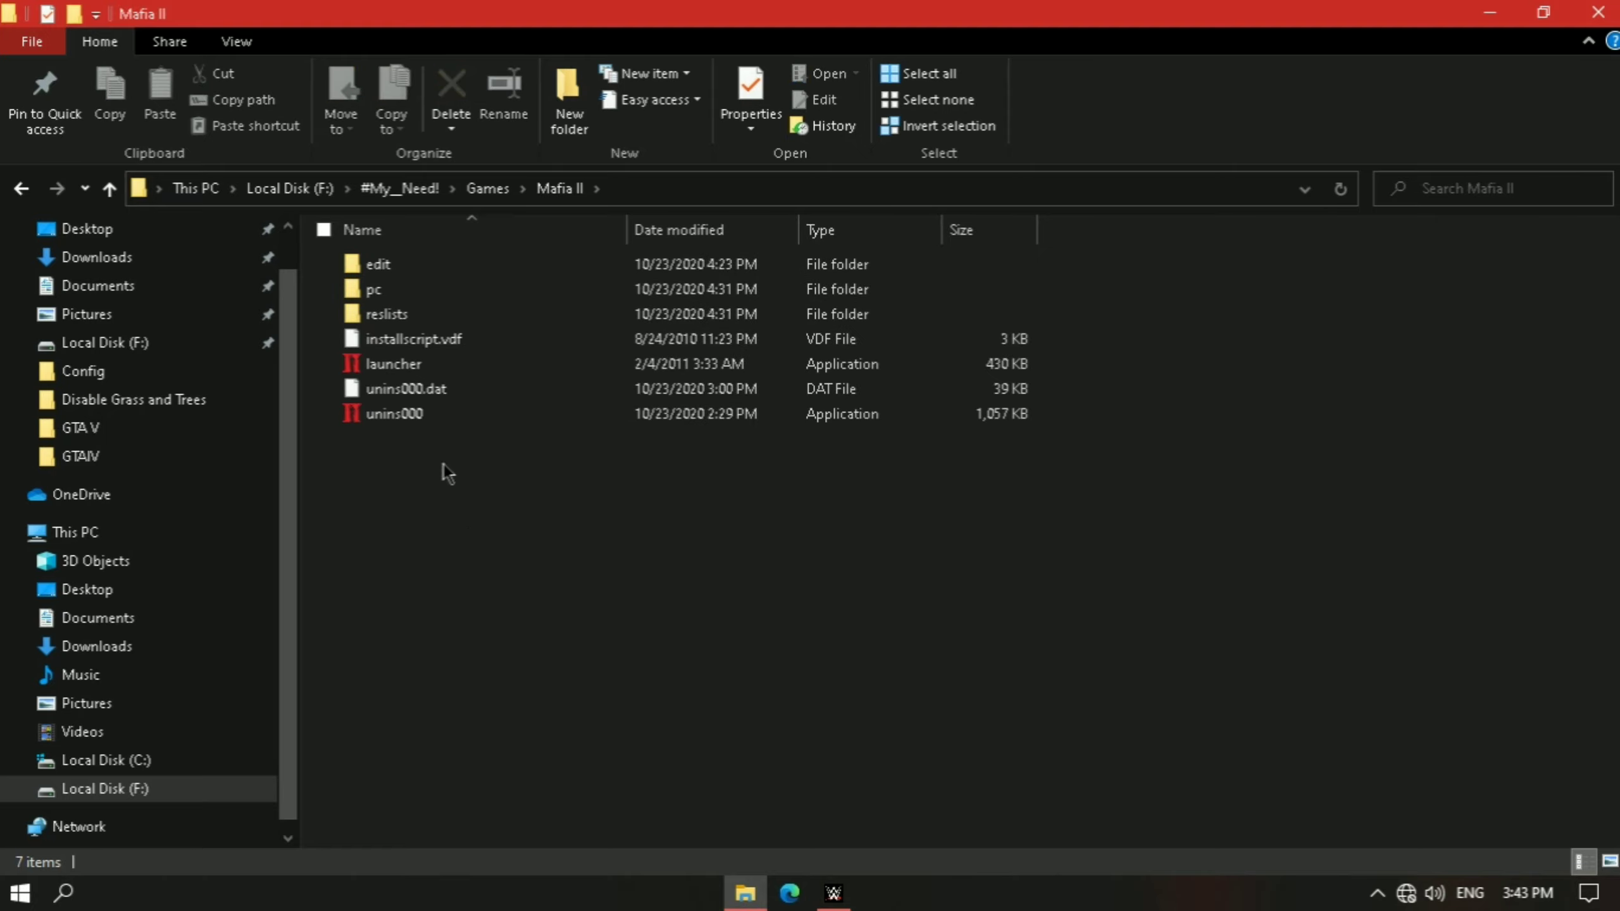
click(390, 373)
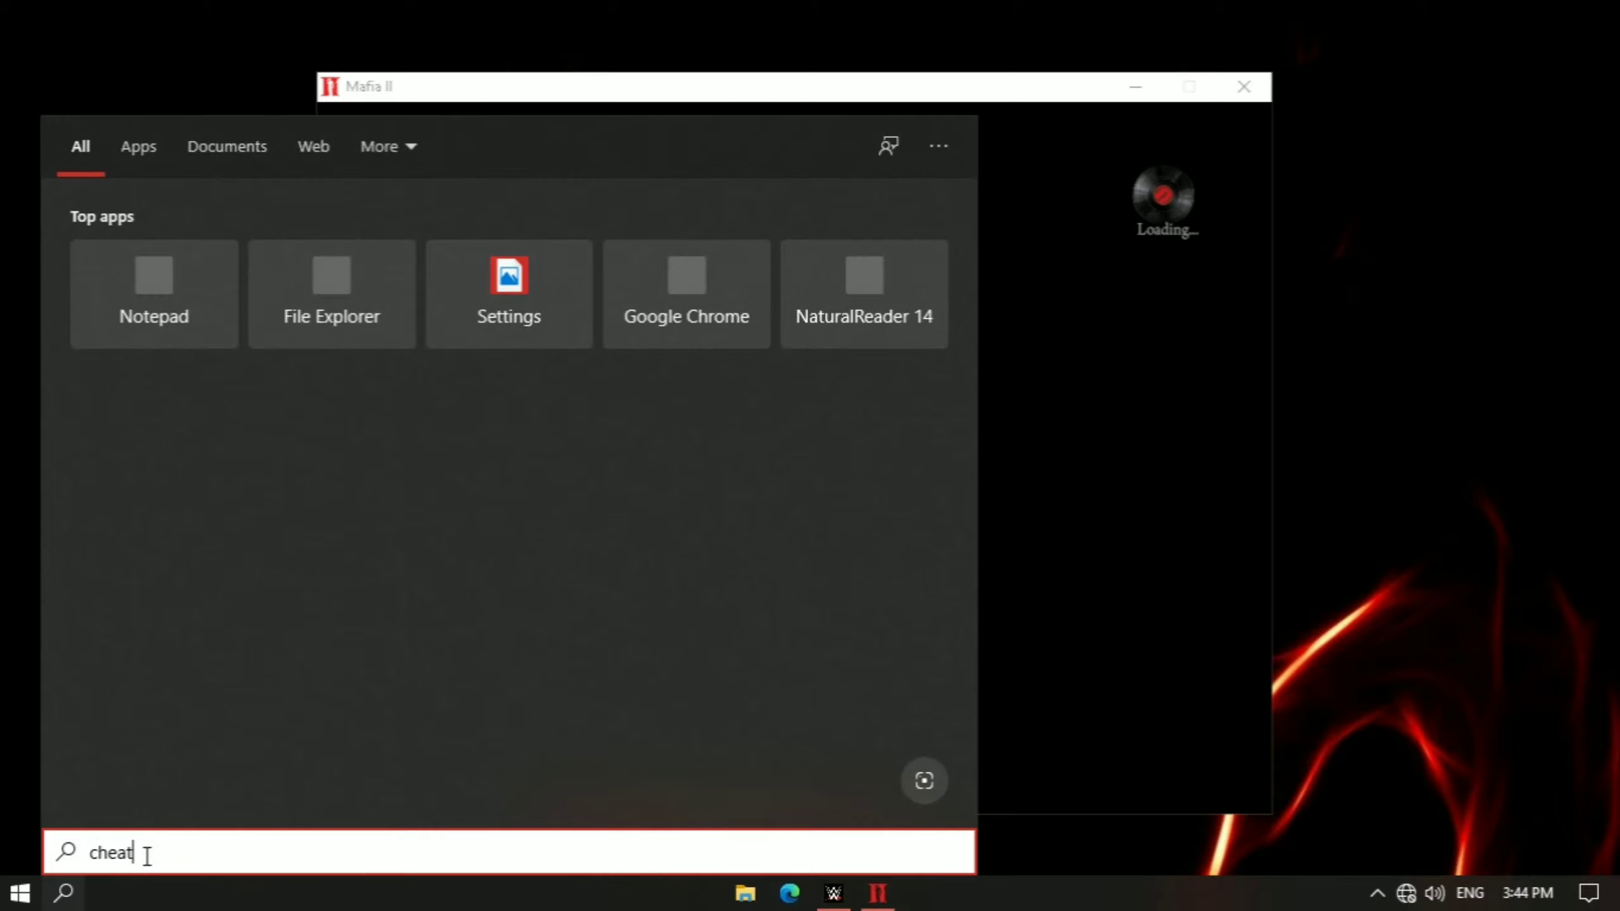
Step: Search for 'cheat engine' and launch Cheat Engine 7.2 from the results
text(engin)
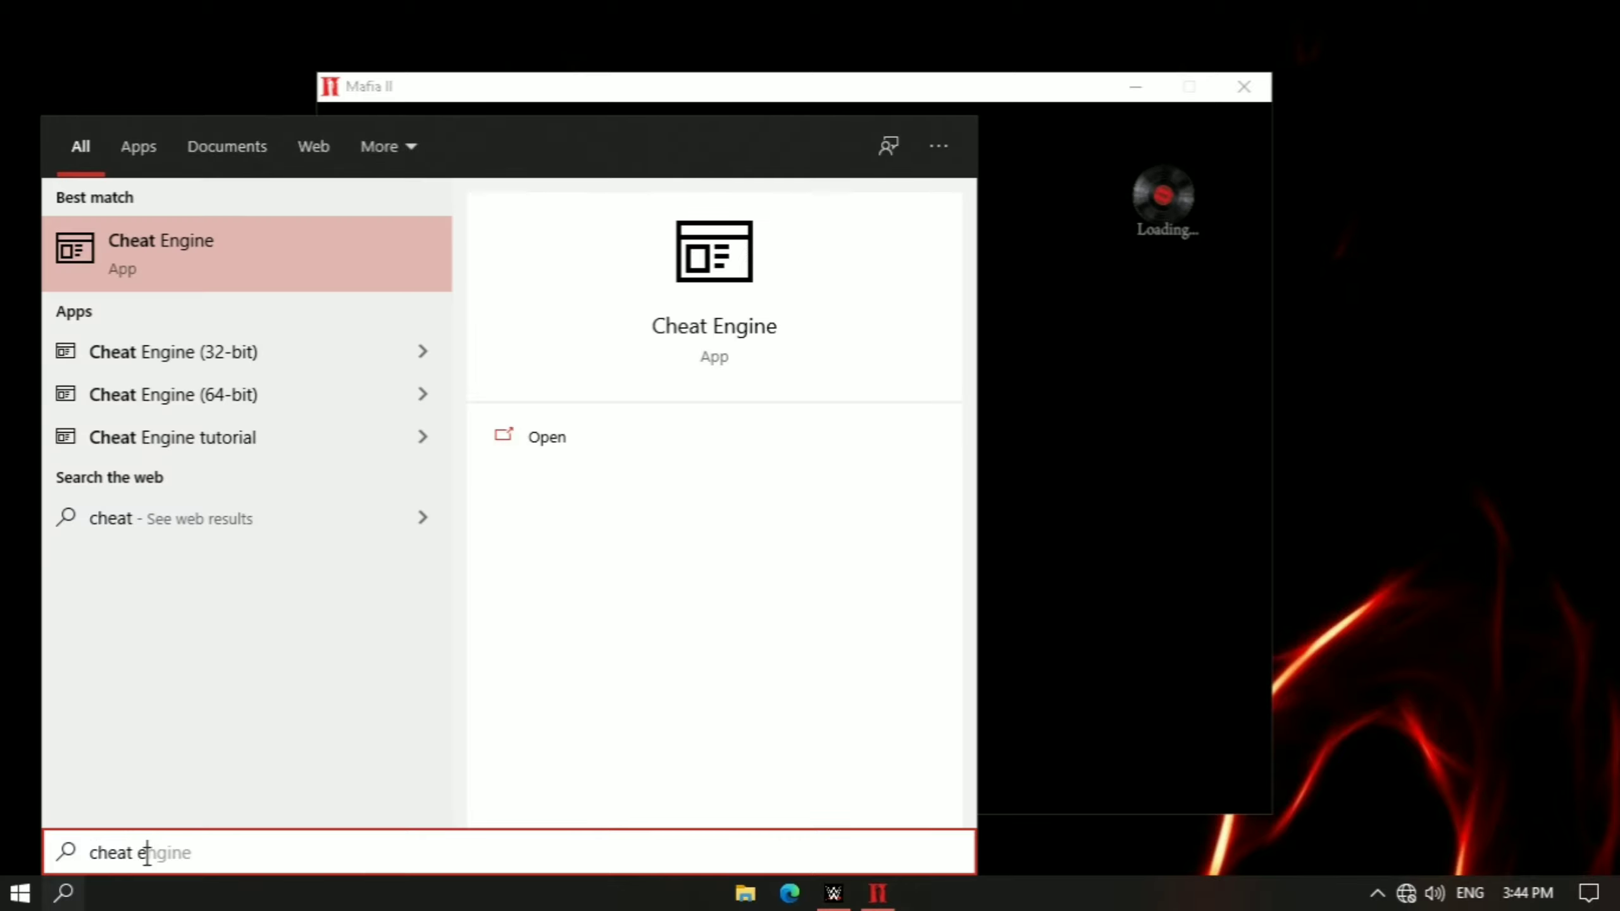
text(e)
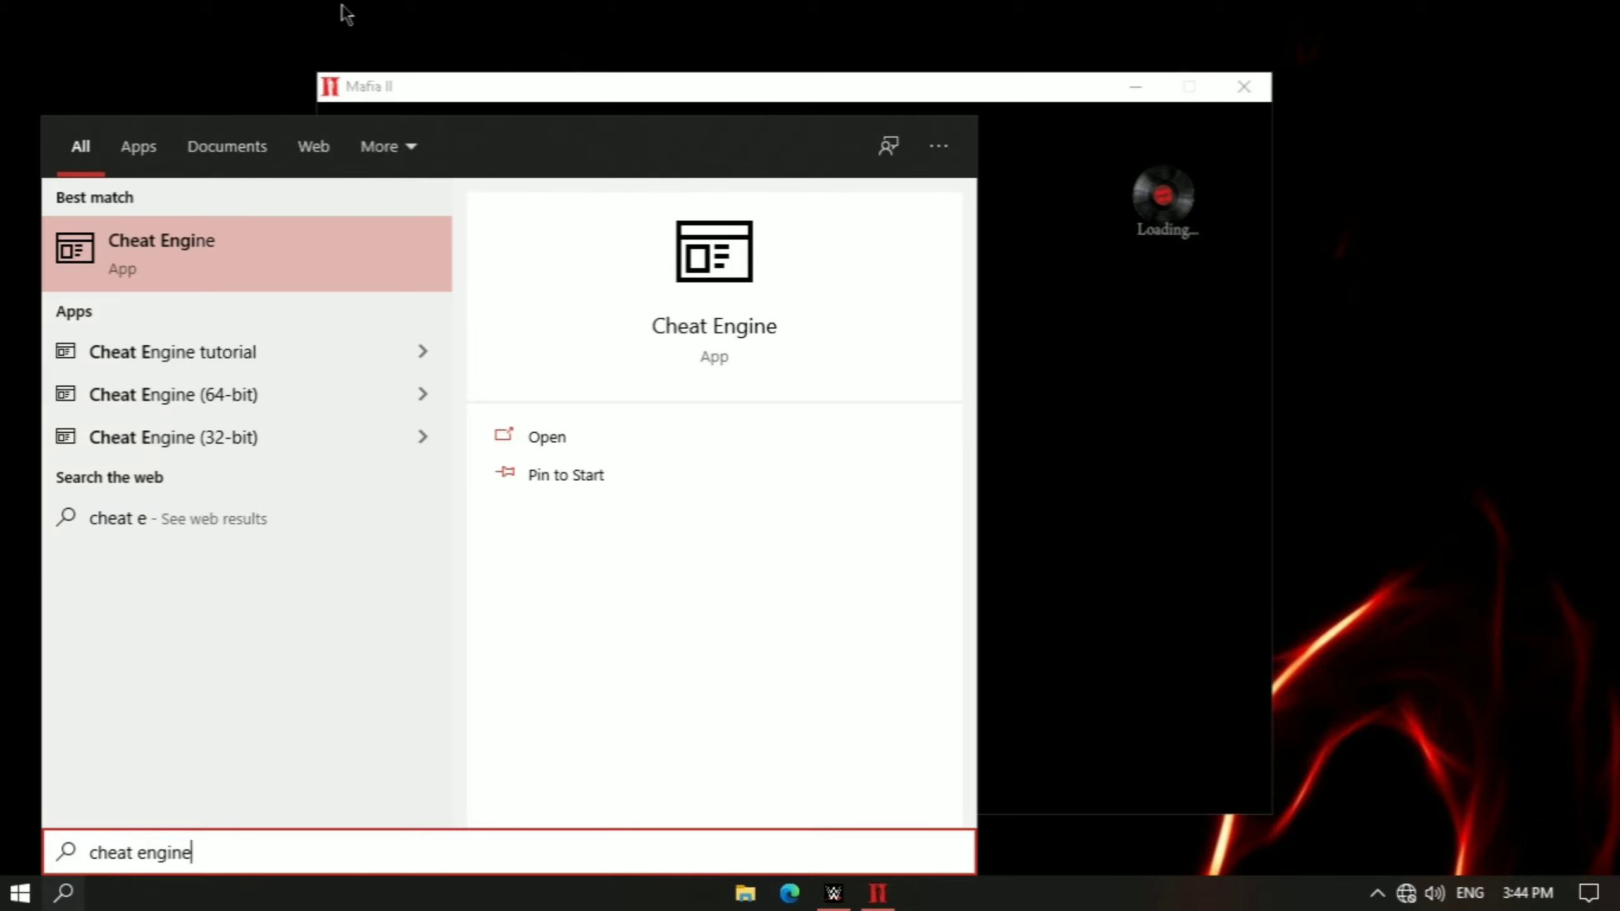
click(225, 248)
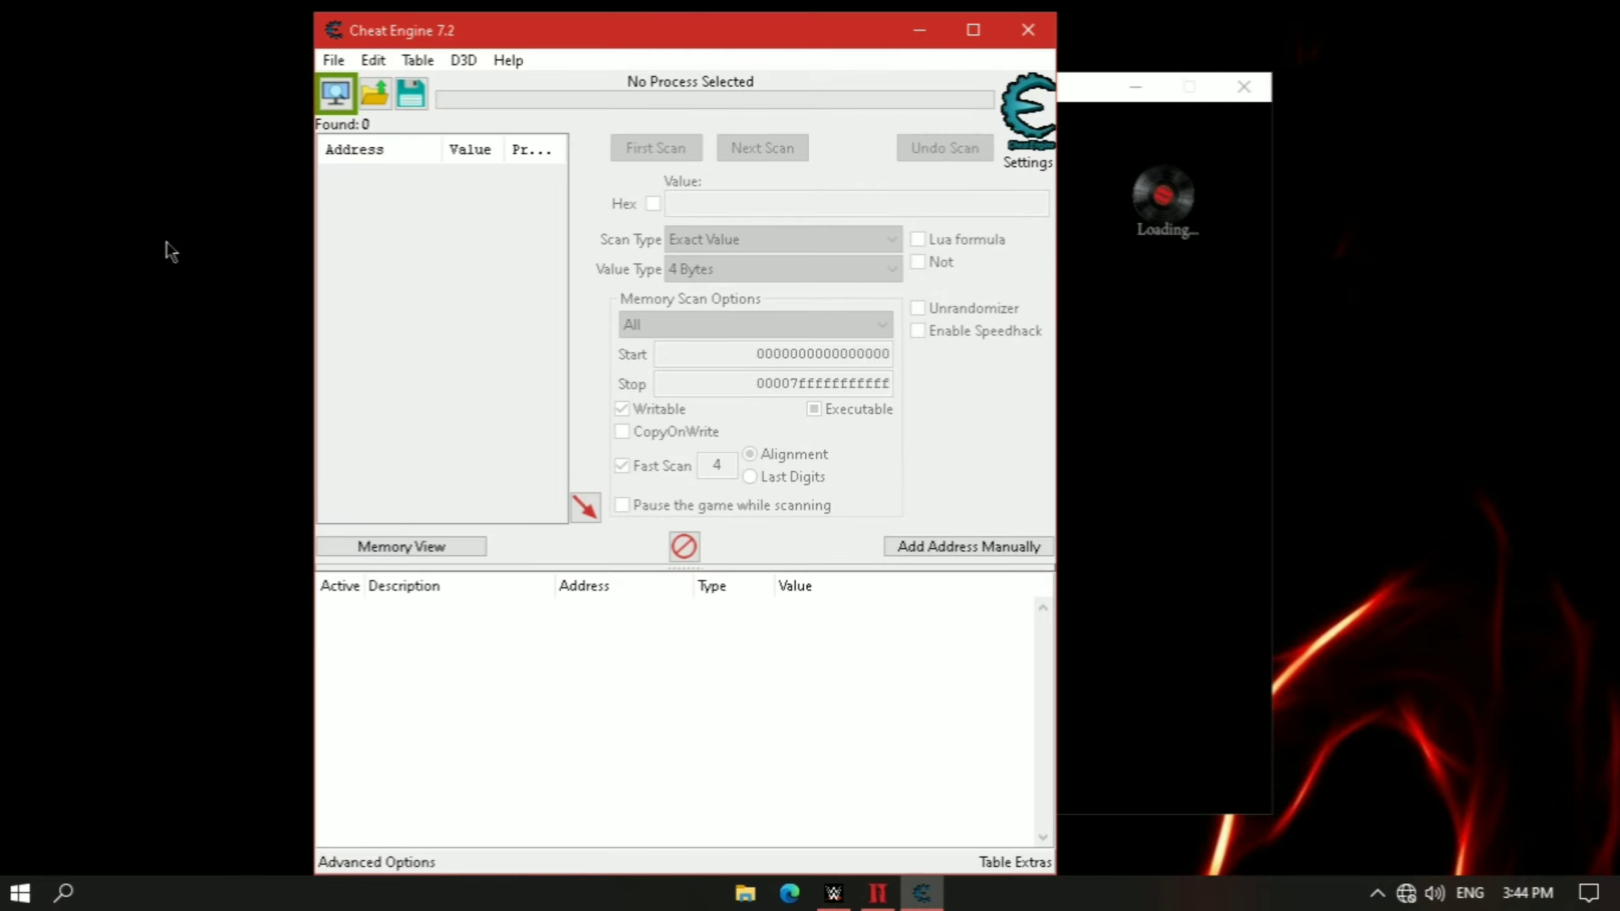
Step: Attach Cheat Engine to the Mafia II process (mafia2.exe)
click(339, 95)
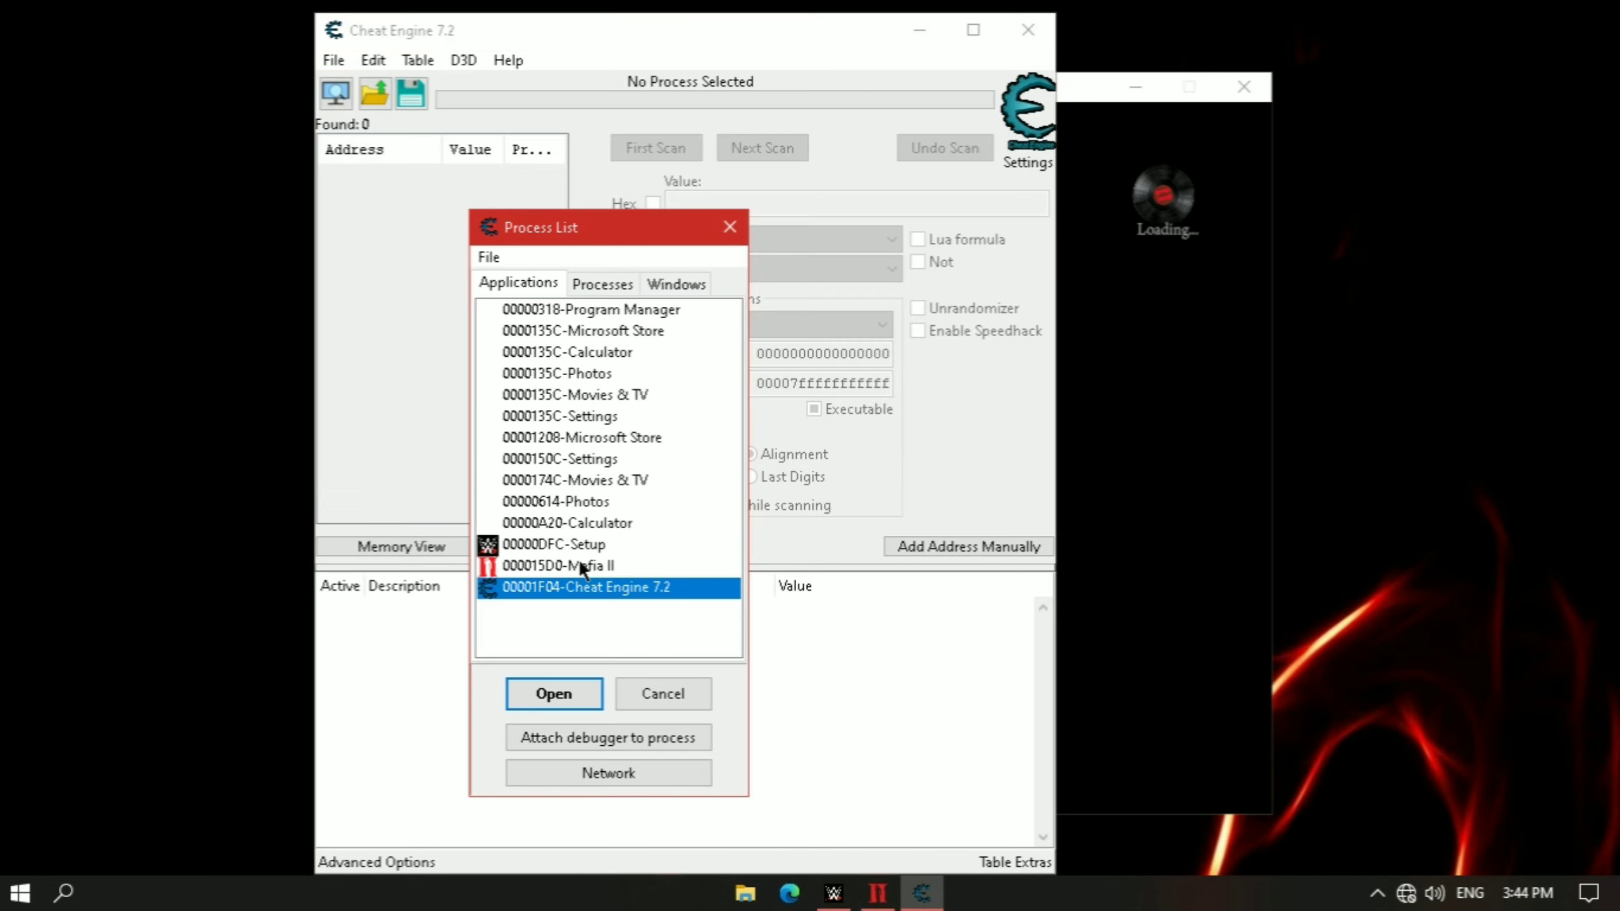
click(559, 565)
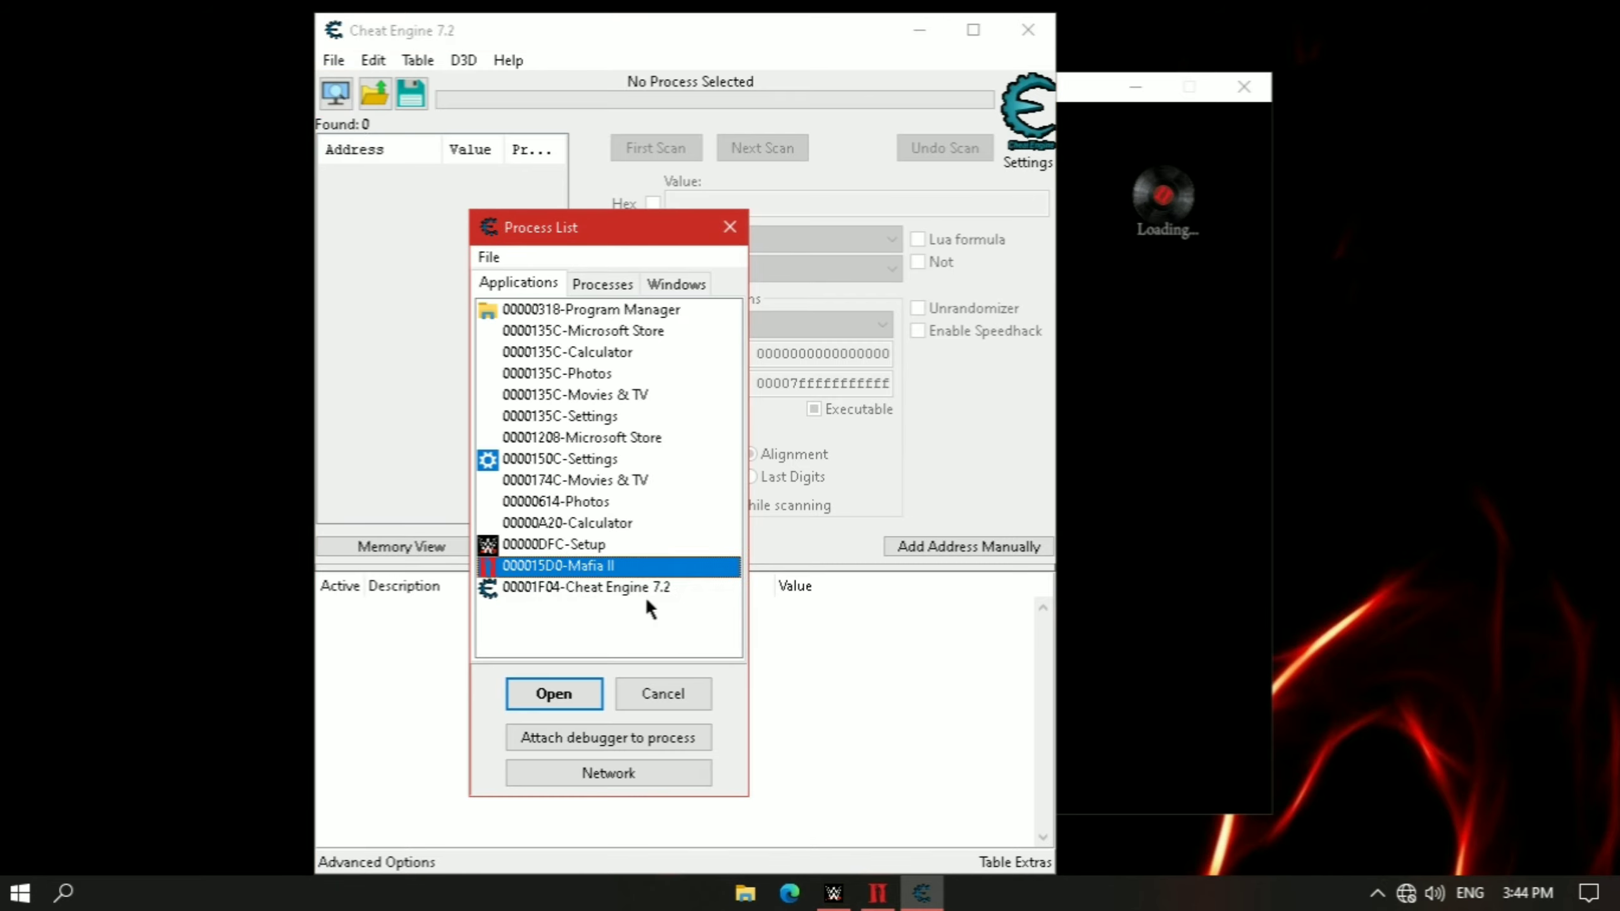
click(579, 694)
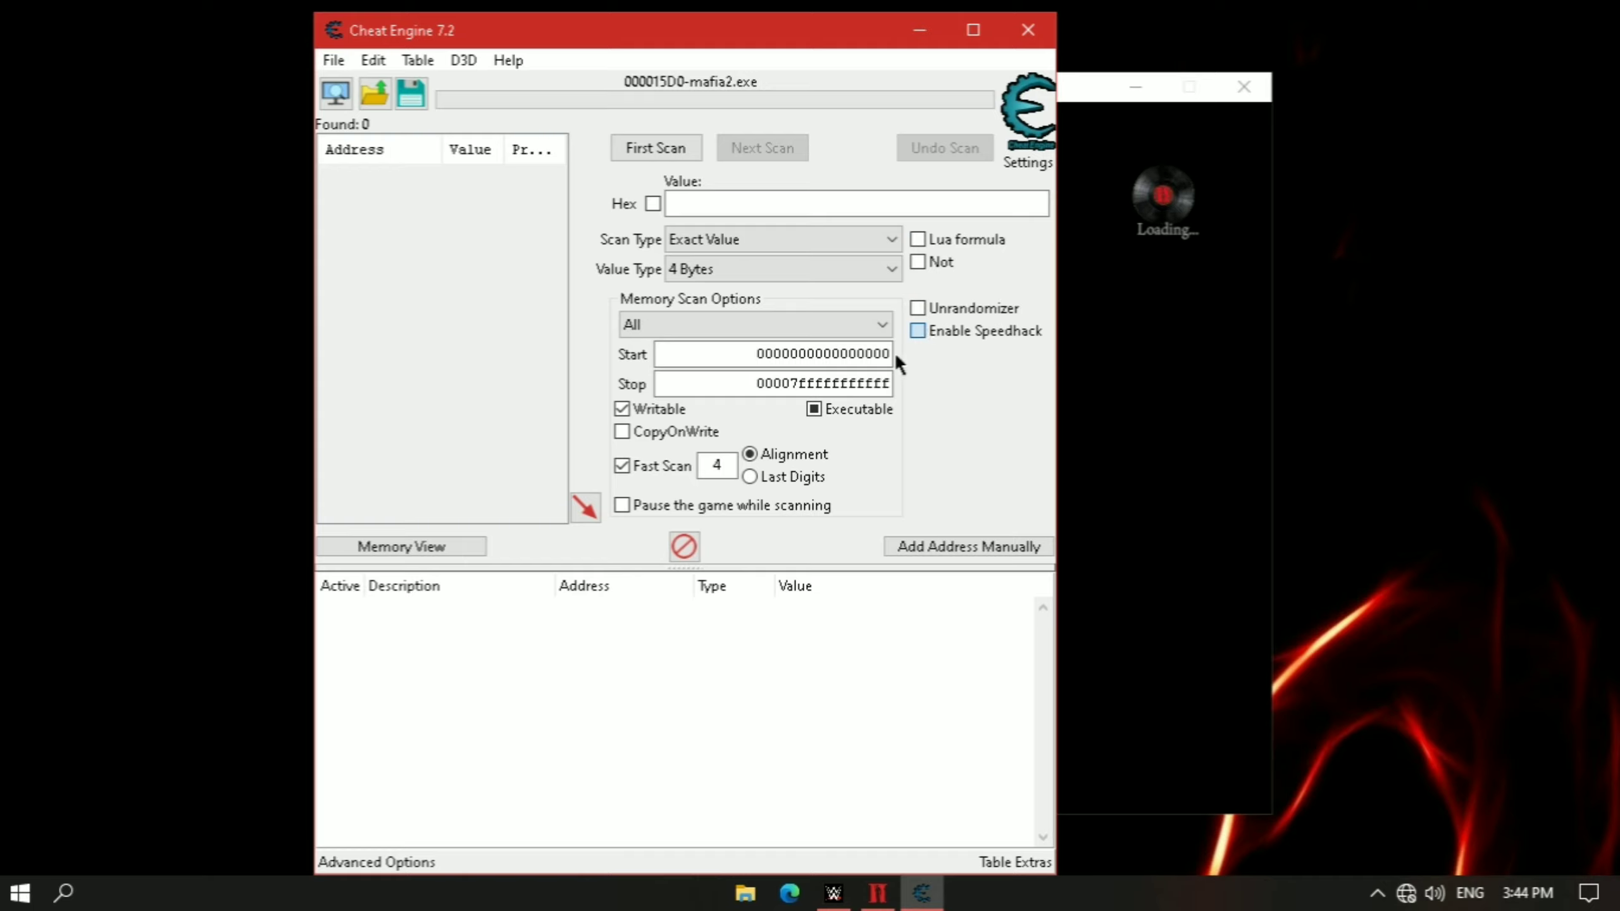
Step: Enable Speedhack at speed 4.0, apply it, and minimize Cheat Engine
click(919, 330)
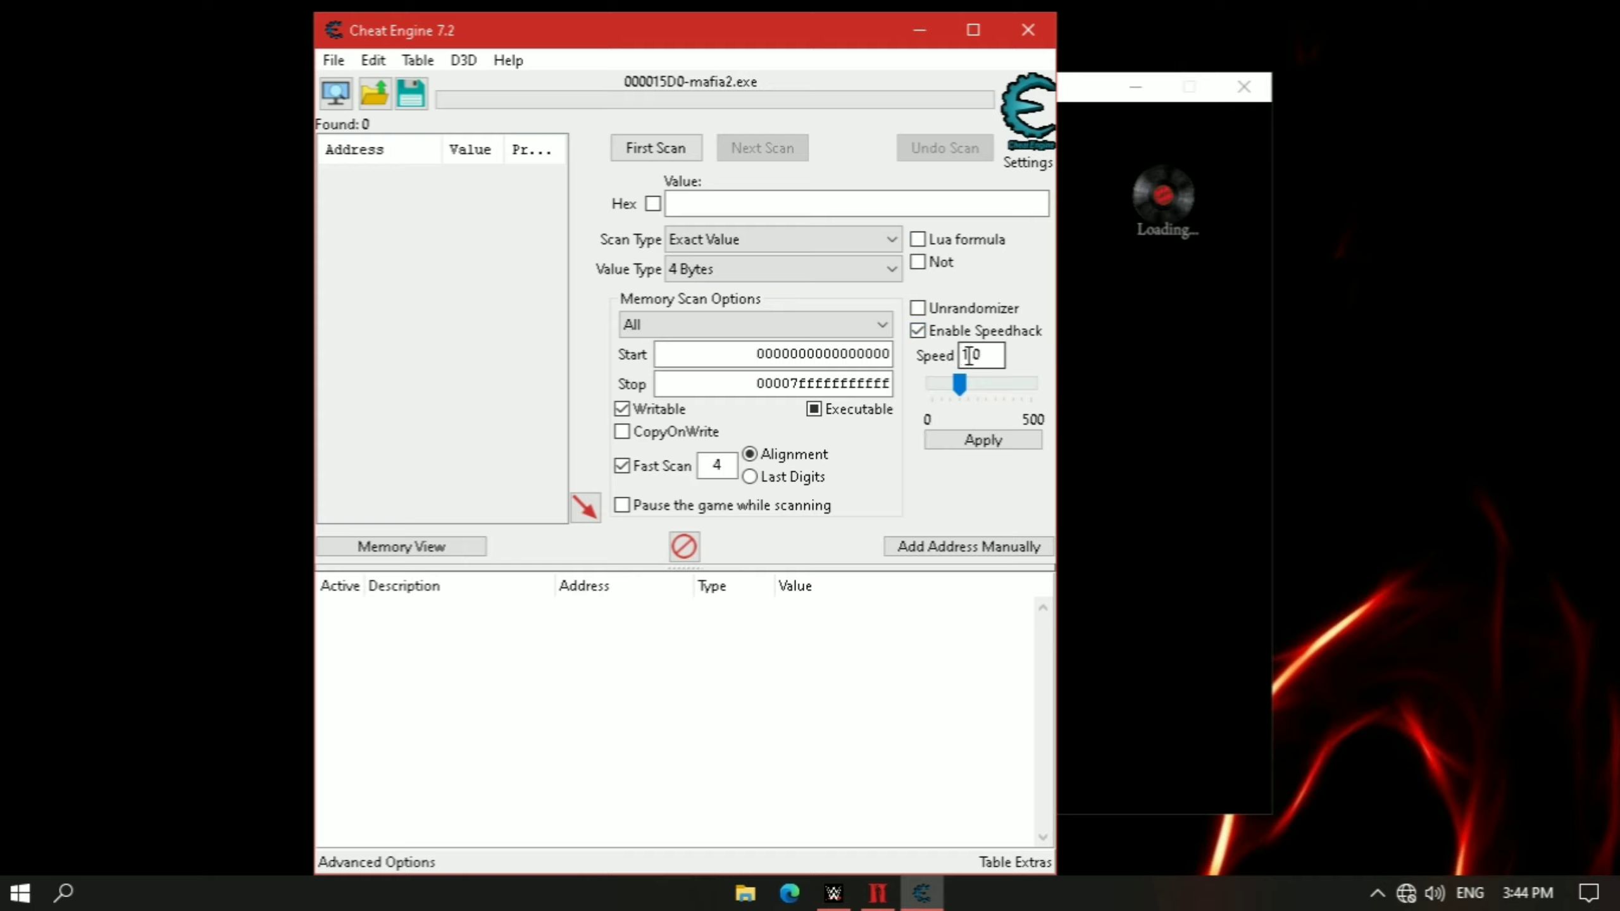
key(BackSpace)
text(4)
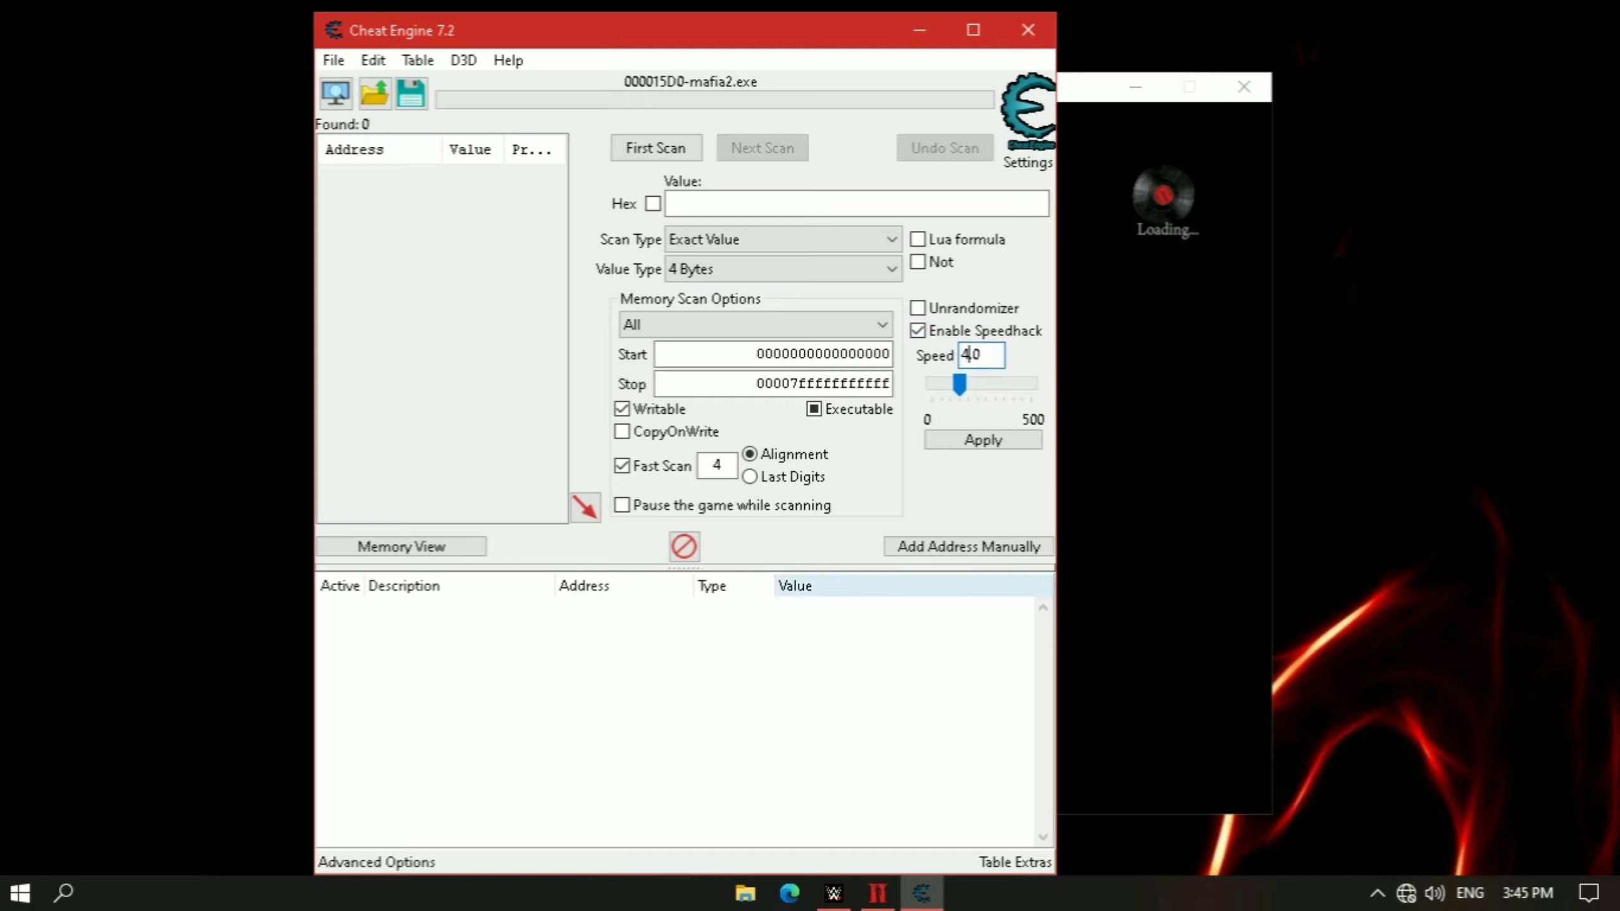
click(1013, 441)
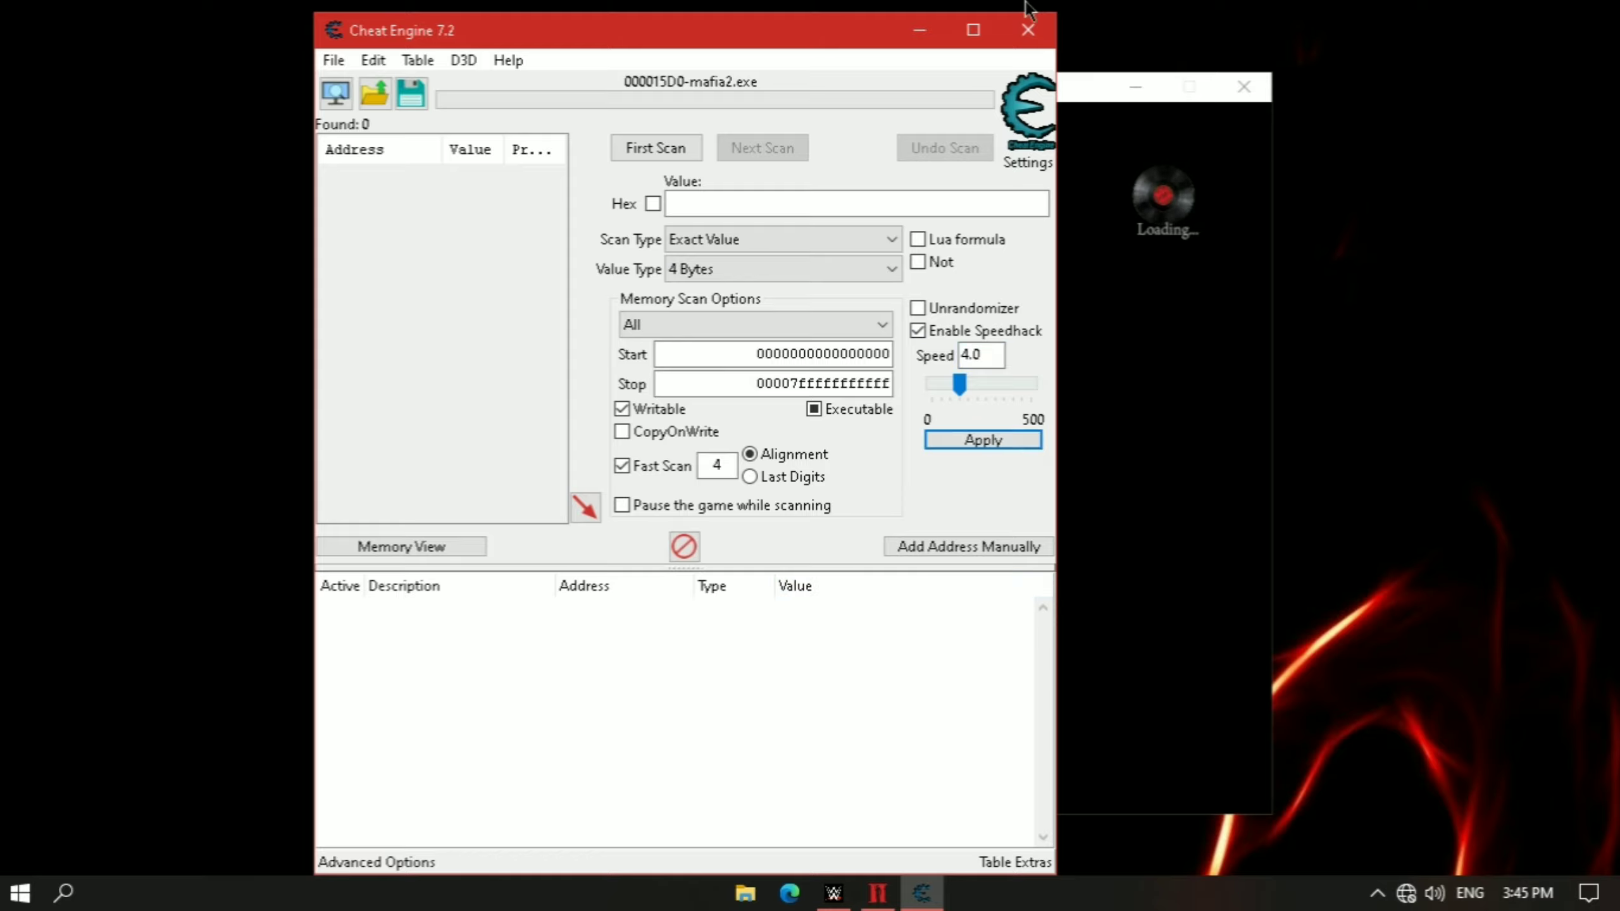
click(919, 30)
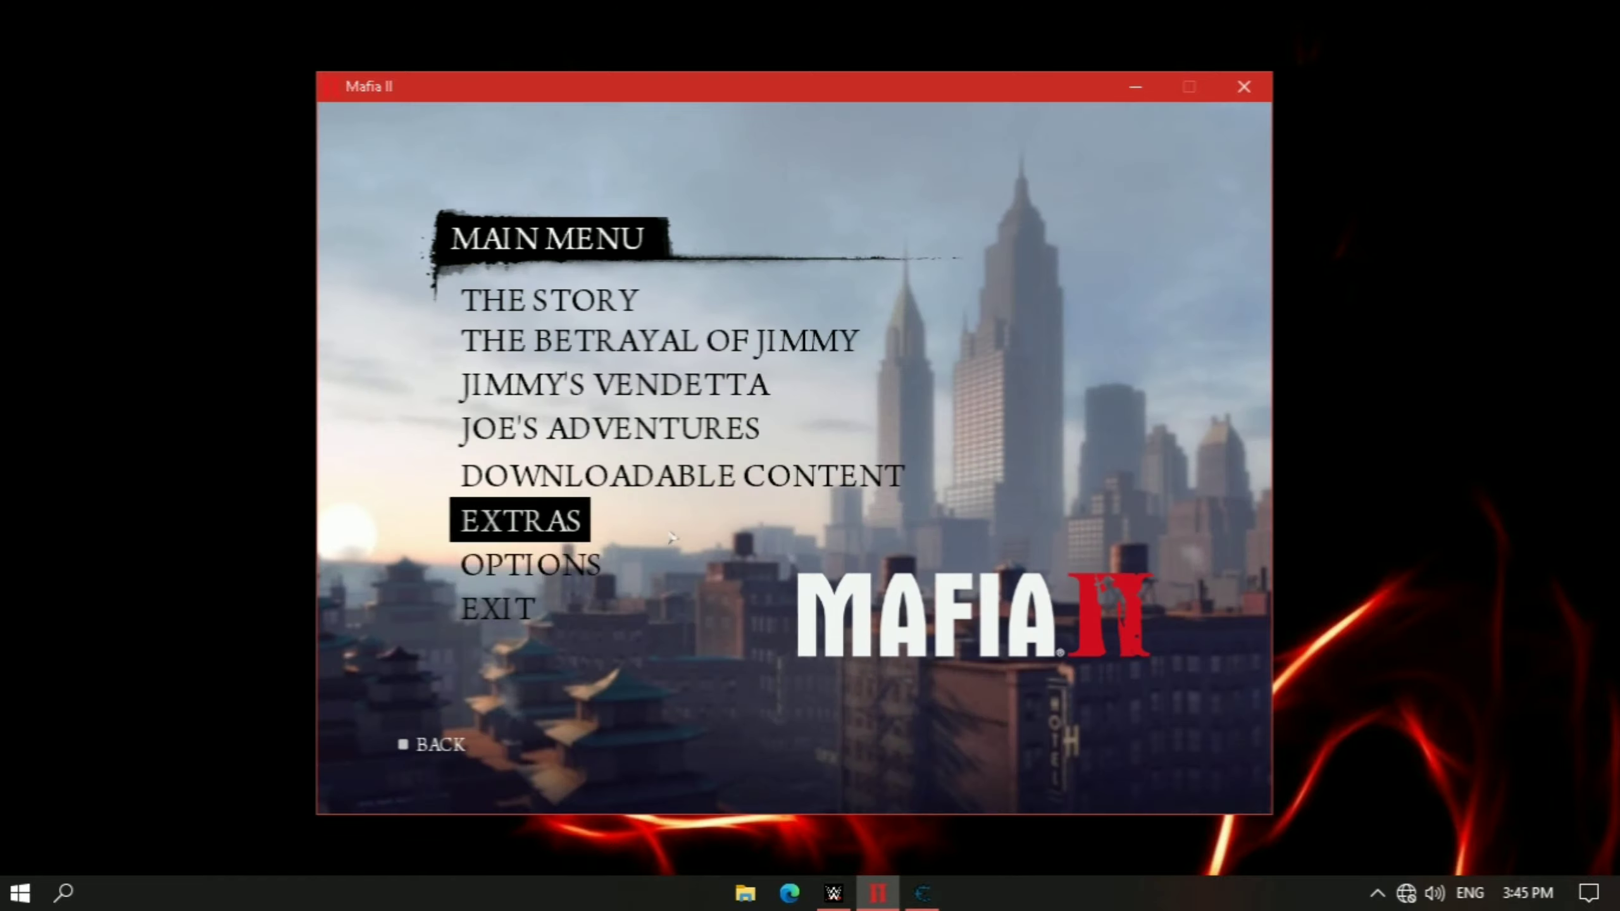
Step: In Video options, turn Antialiasing on, Anisotropic filtering 16x, and Shadows High
click(582, 570)
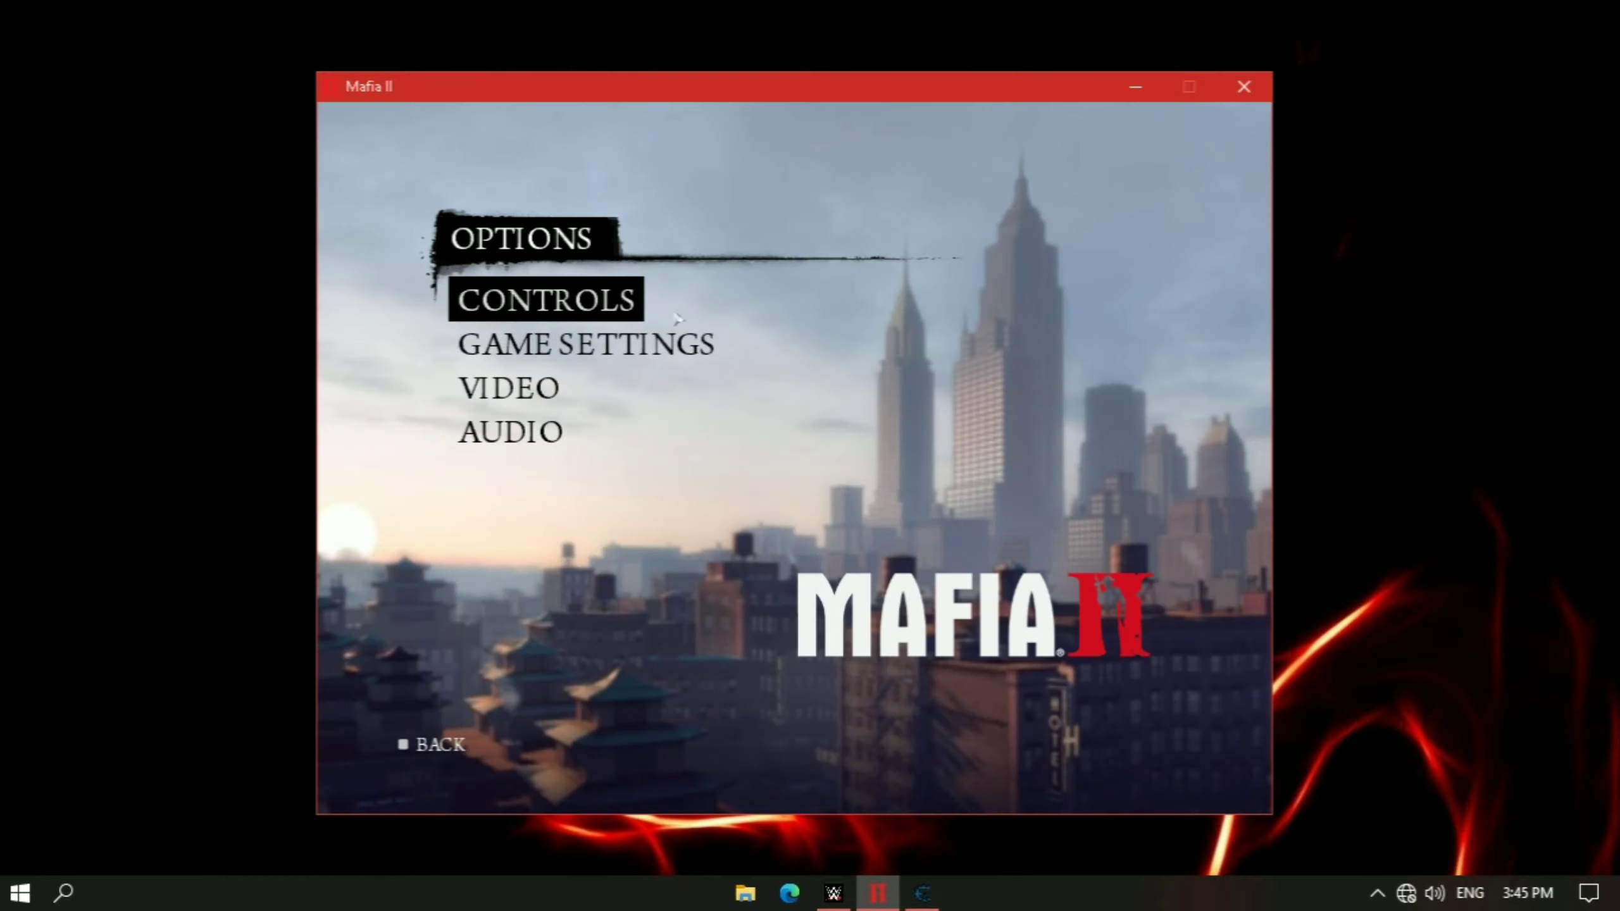
click(569, 382)
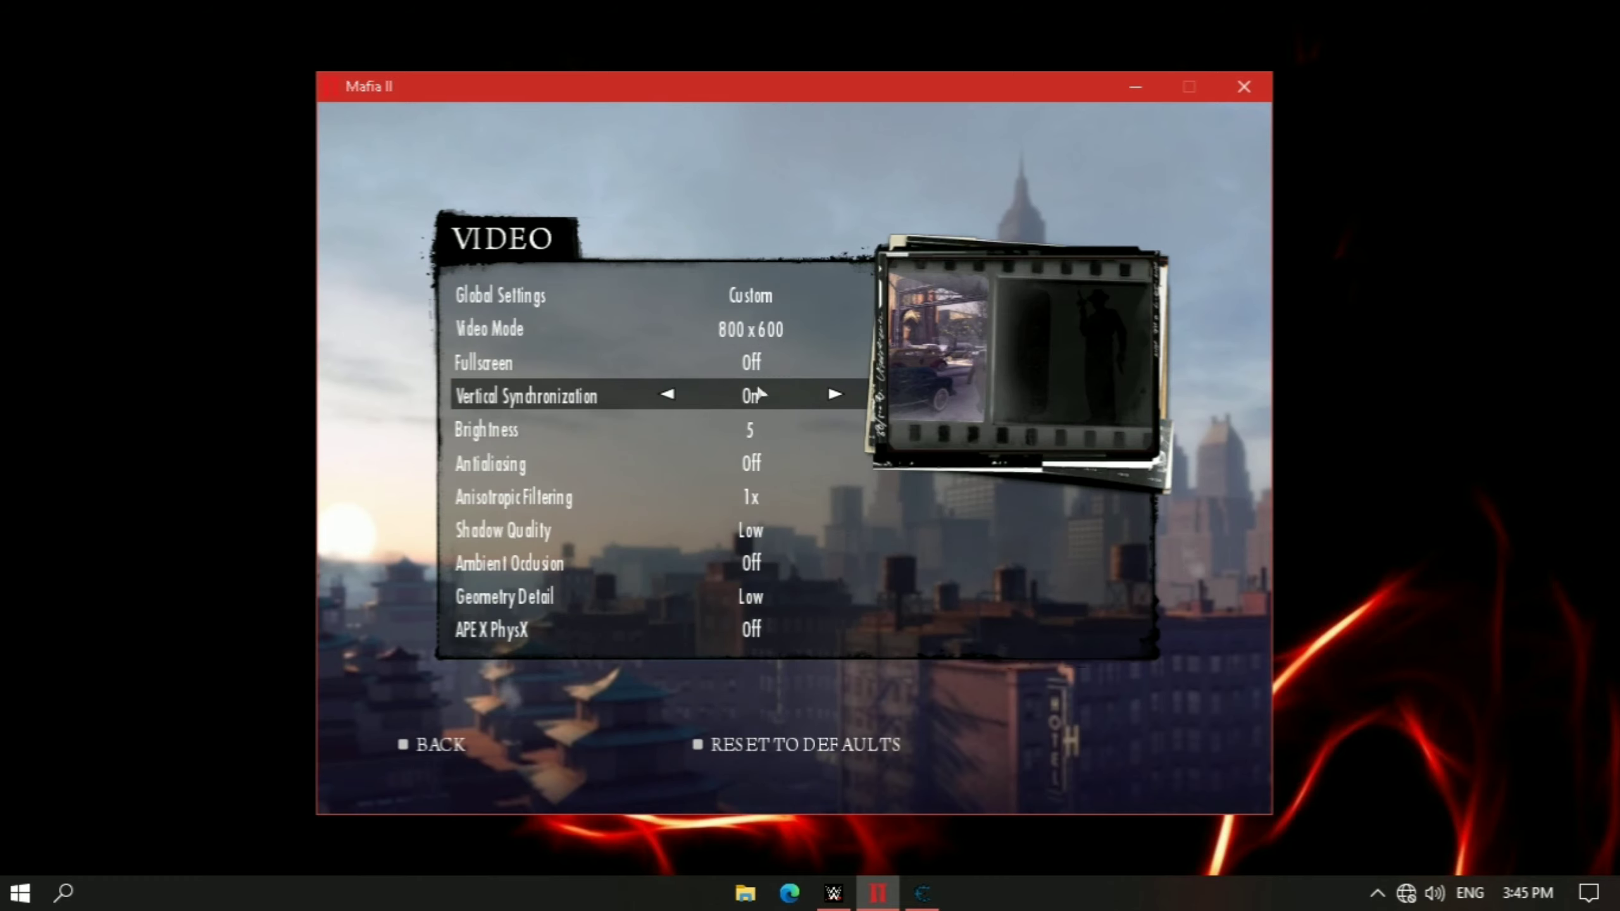
key(Down)
key(Down)
key(Left)
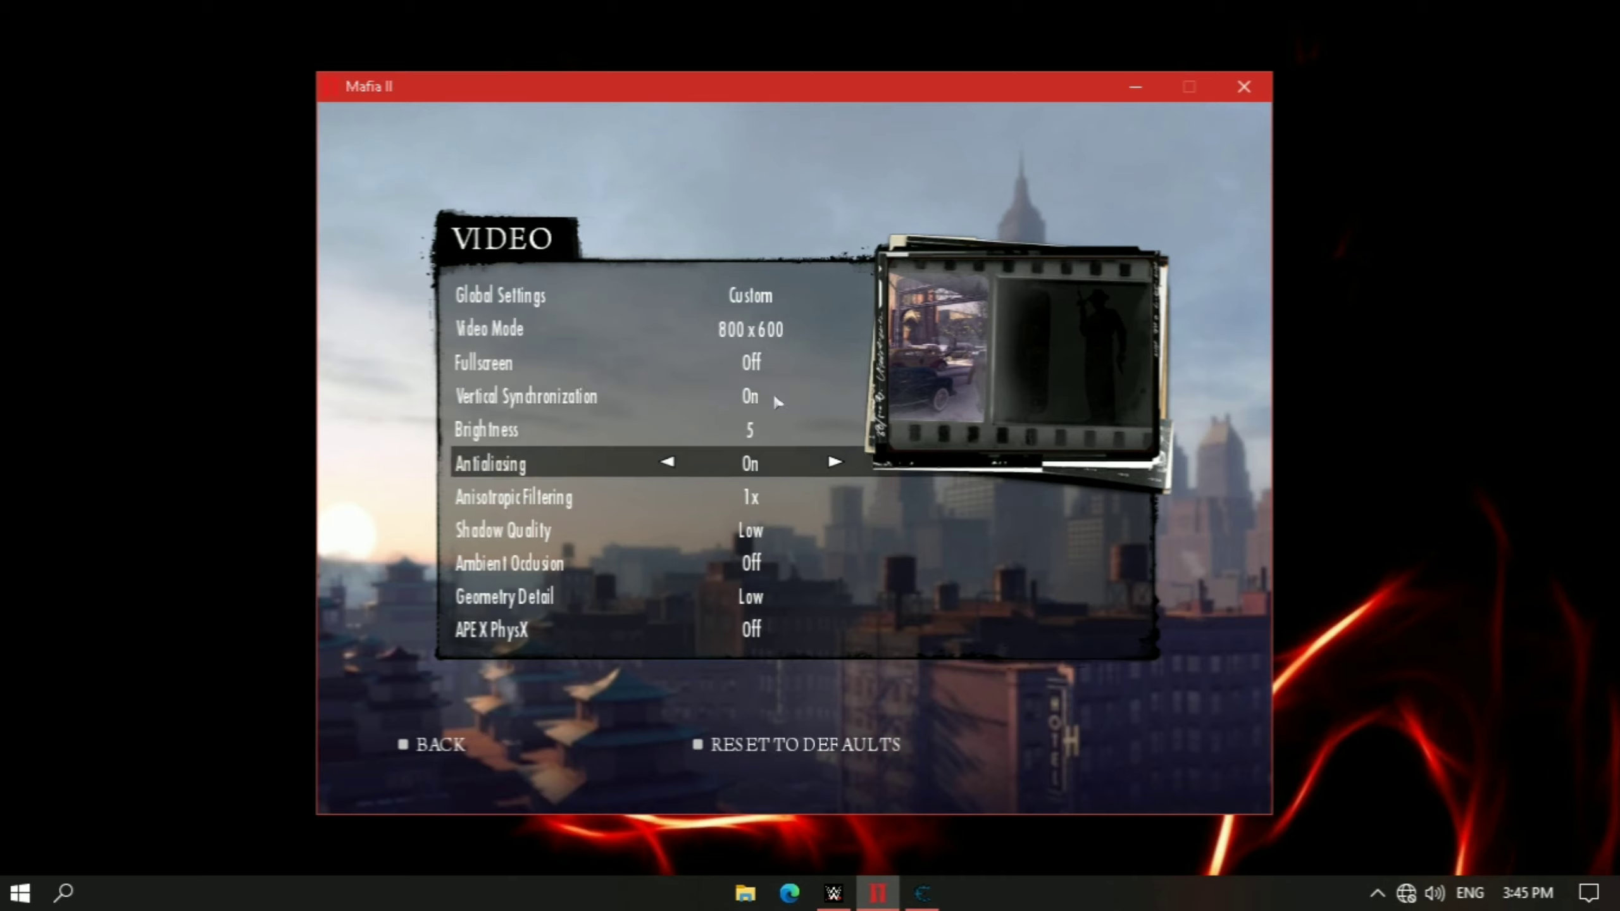
key(Down)
key(Left)
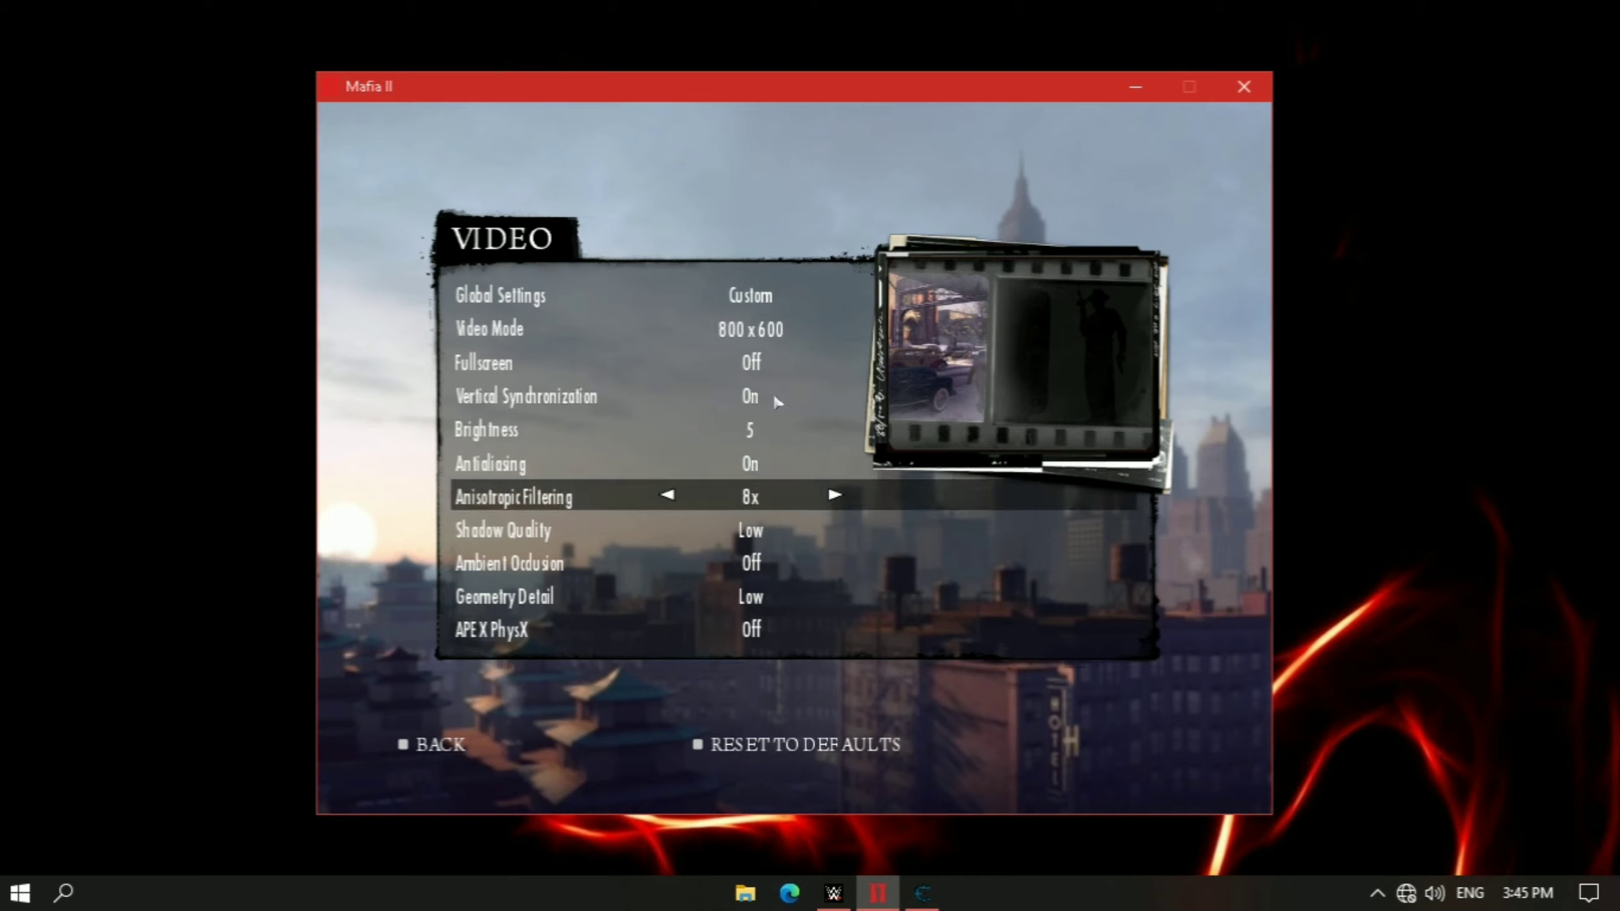
key(Down)
key(Left)
key(Left)
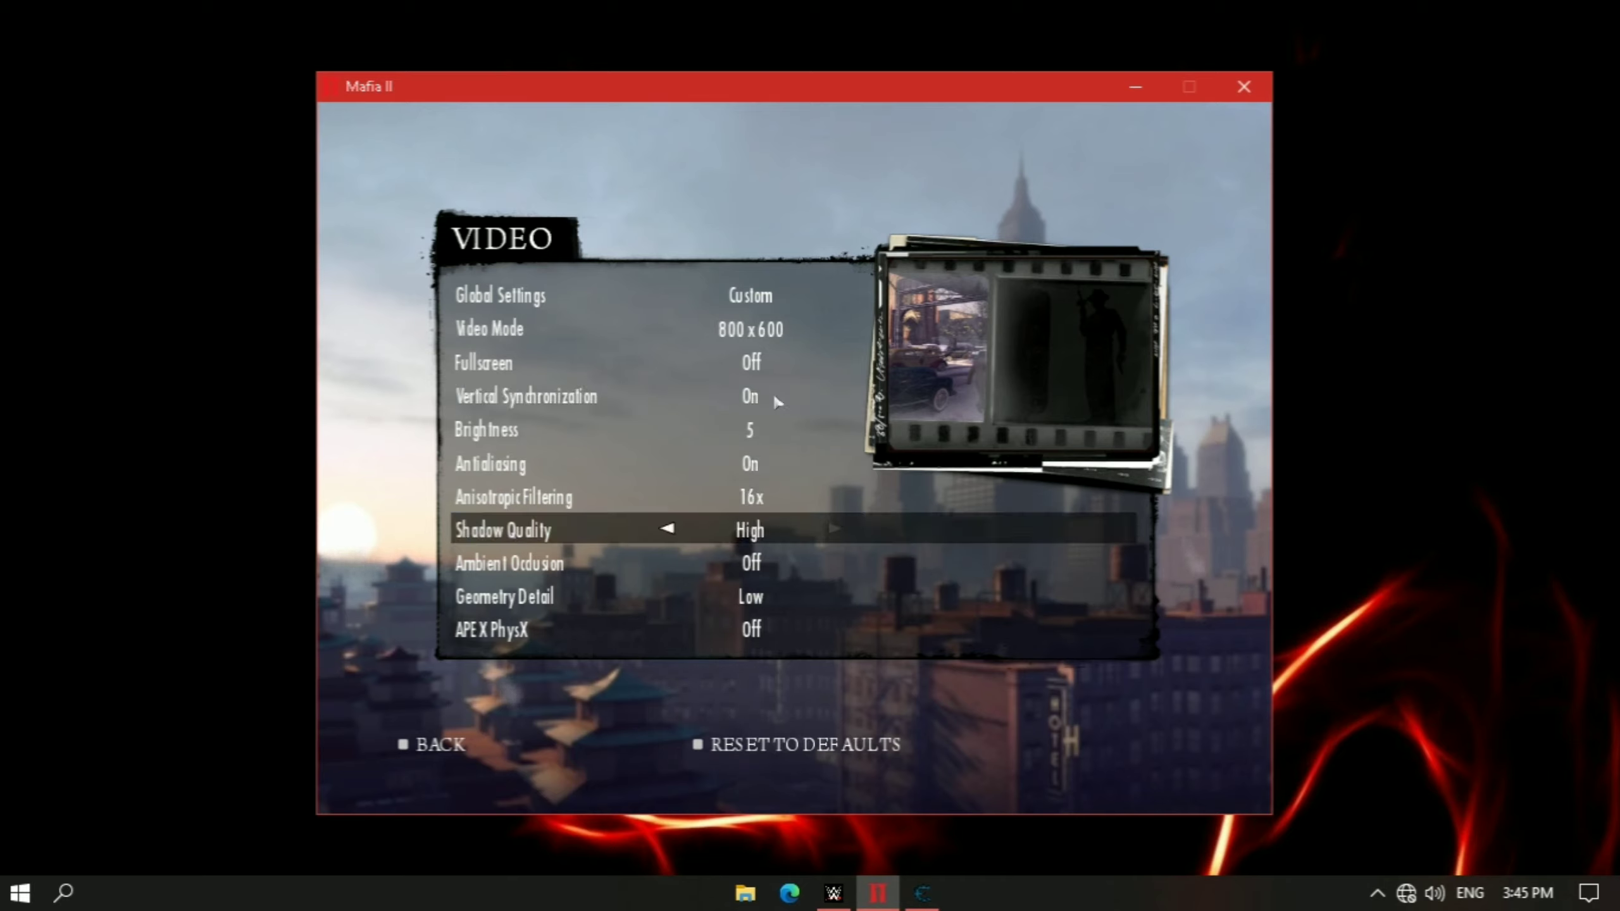
Step: Turn Ambient Occlusion on and set Geometry detail to High
key(Down)
key(Down)
key(Up)
key(Left)
key(Down)
key(Down)
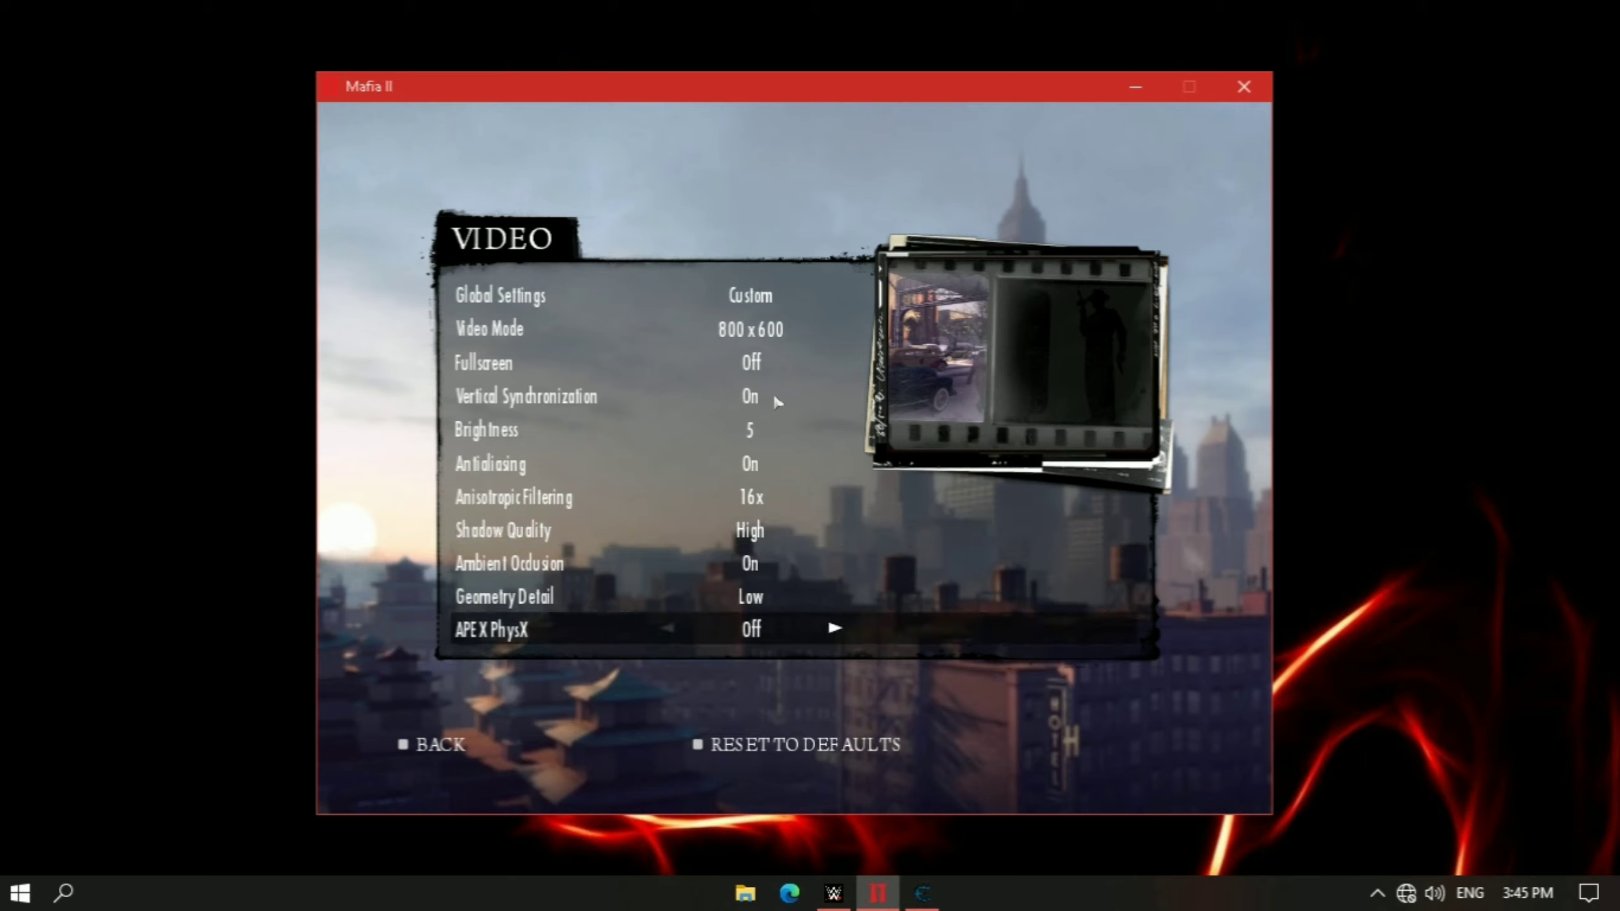
key(Up)
key(Left)
key(Left)
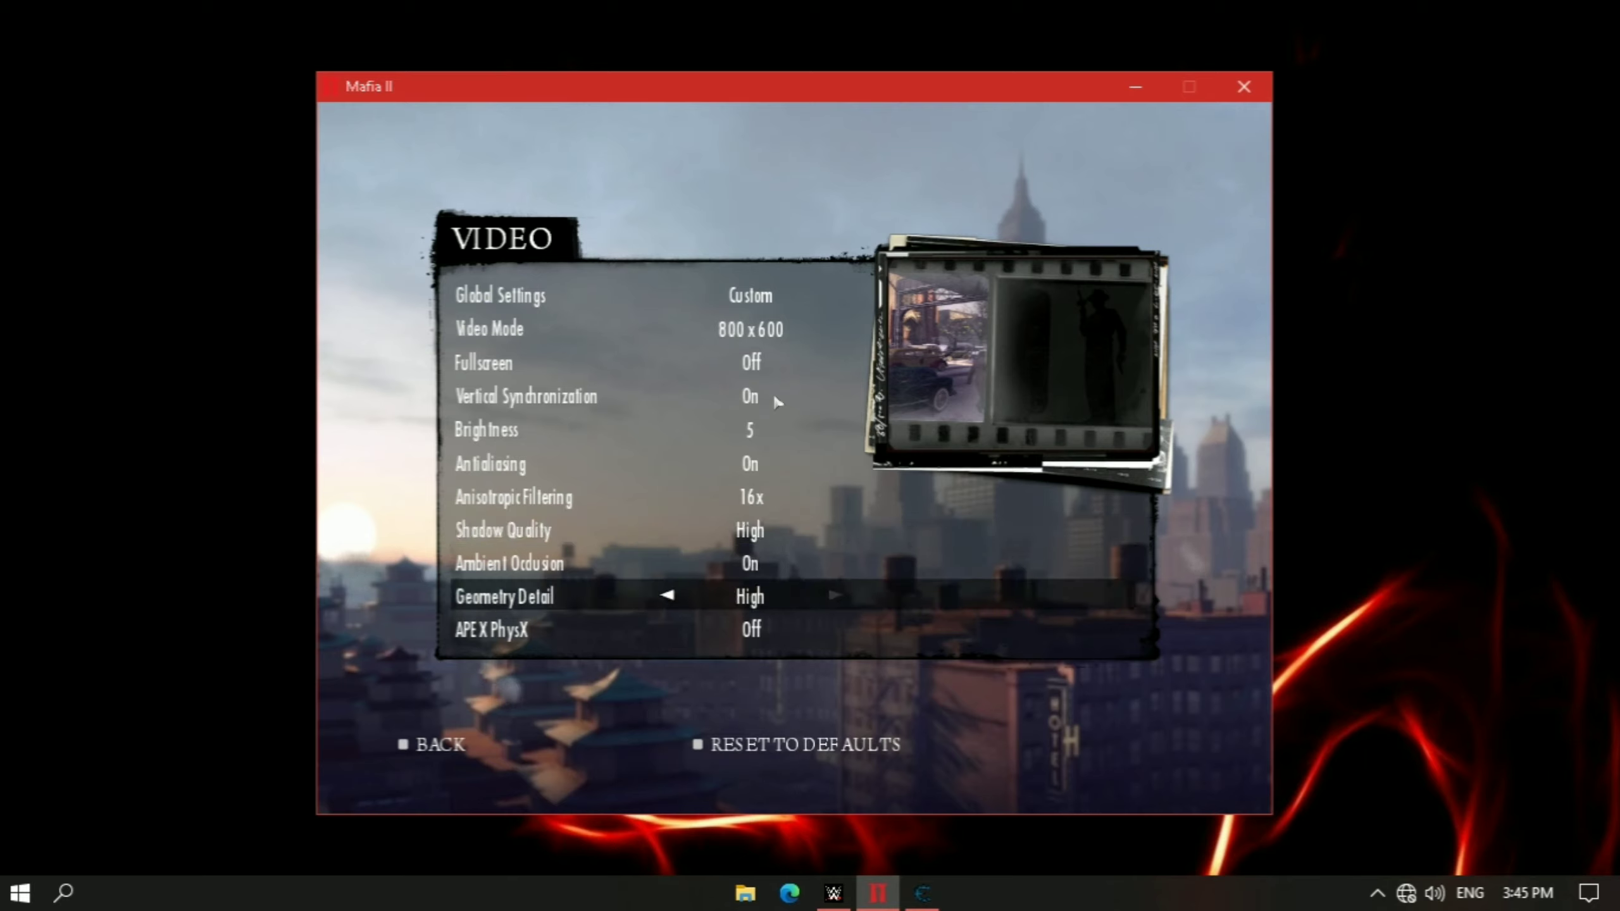
Step: Raise APEX PhysX to High, leave video settings, and accept the restart warning
key(Up)
key(Up)
key(Up)
key(Up)
key(Up)
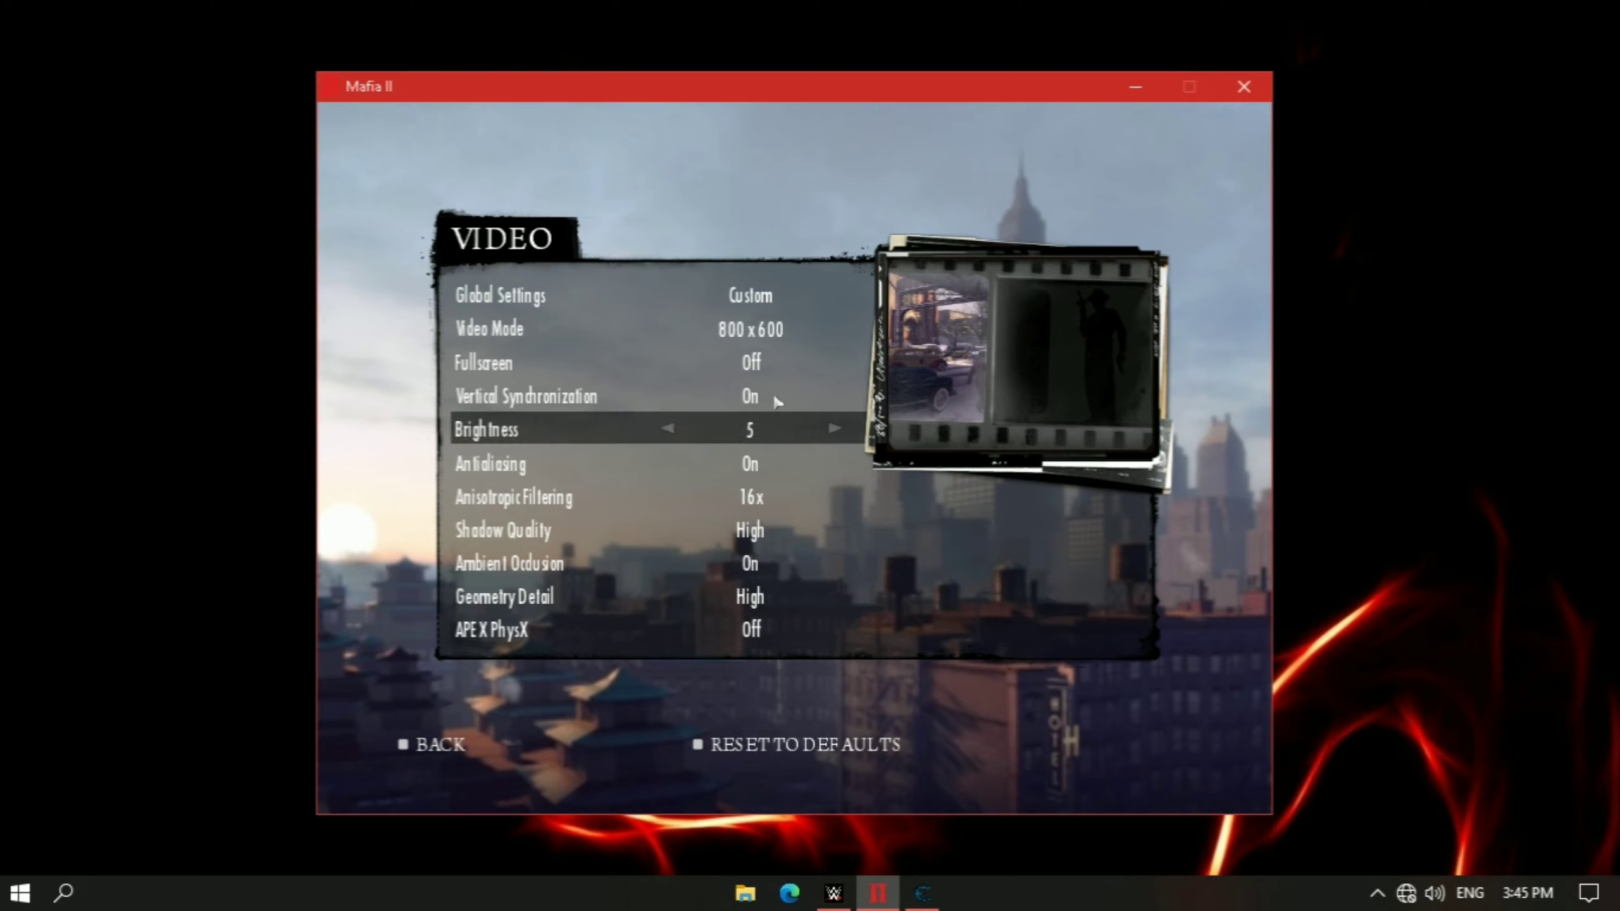
key(Down)
key(Down)
key(Down)
key(Down)
key(Down)
key(Down)
key(Right)
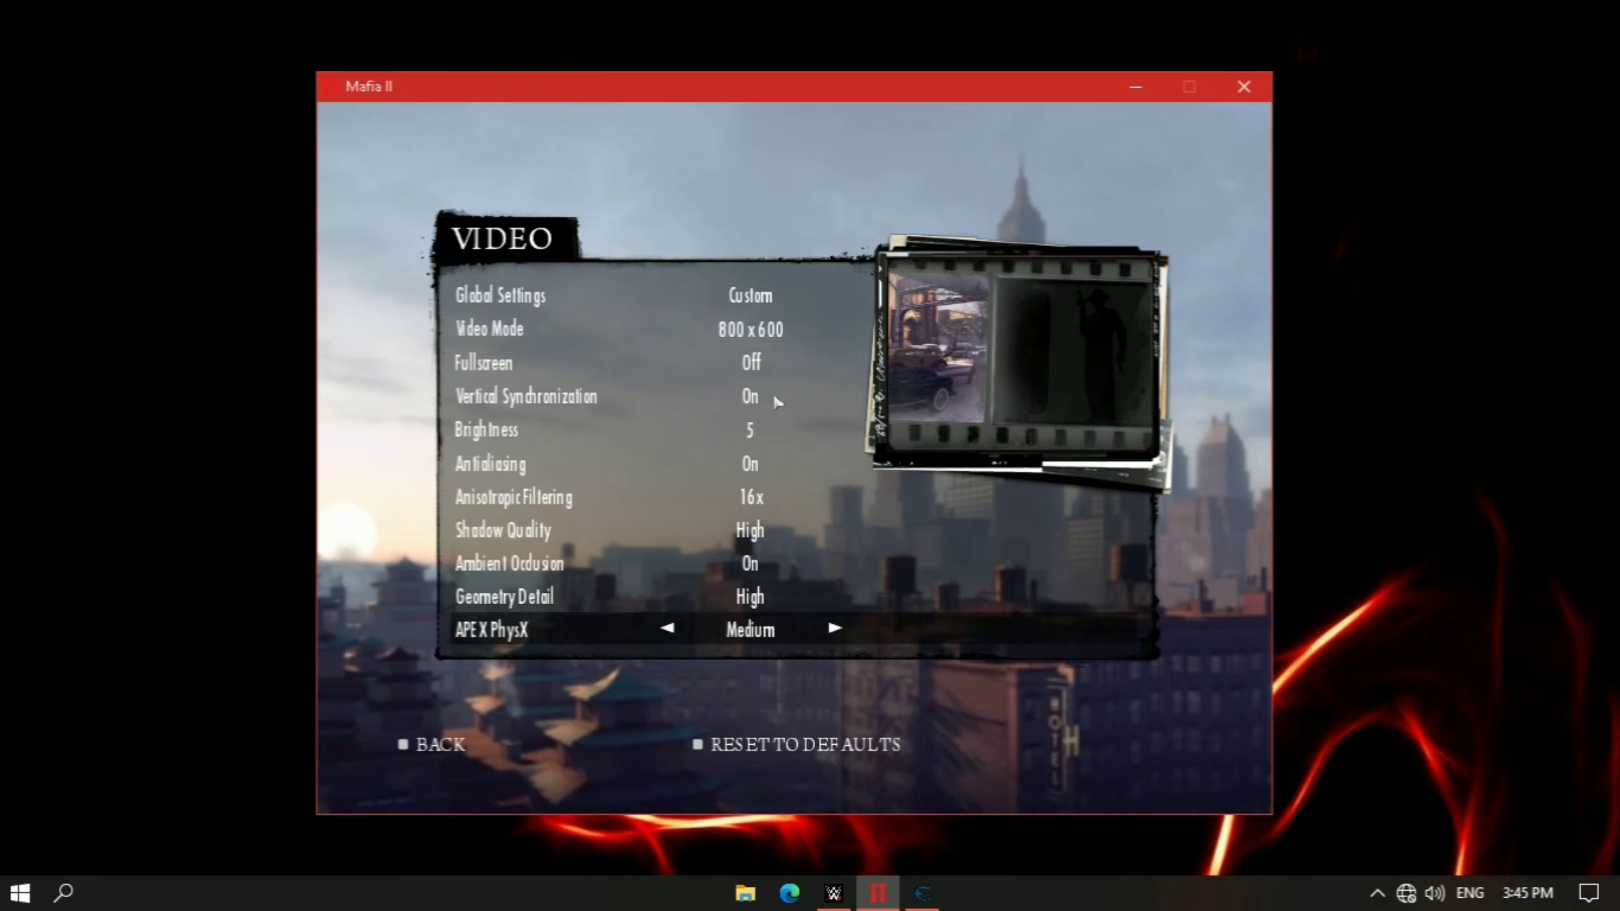
key(Right)
click(473, 740)
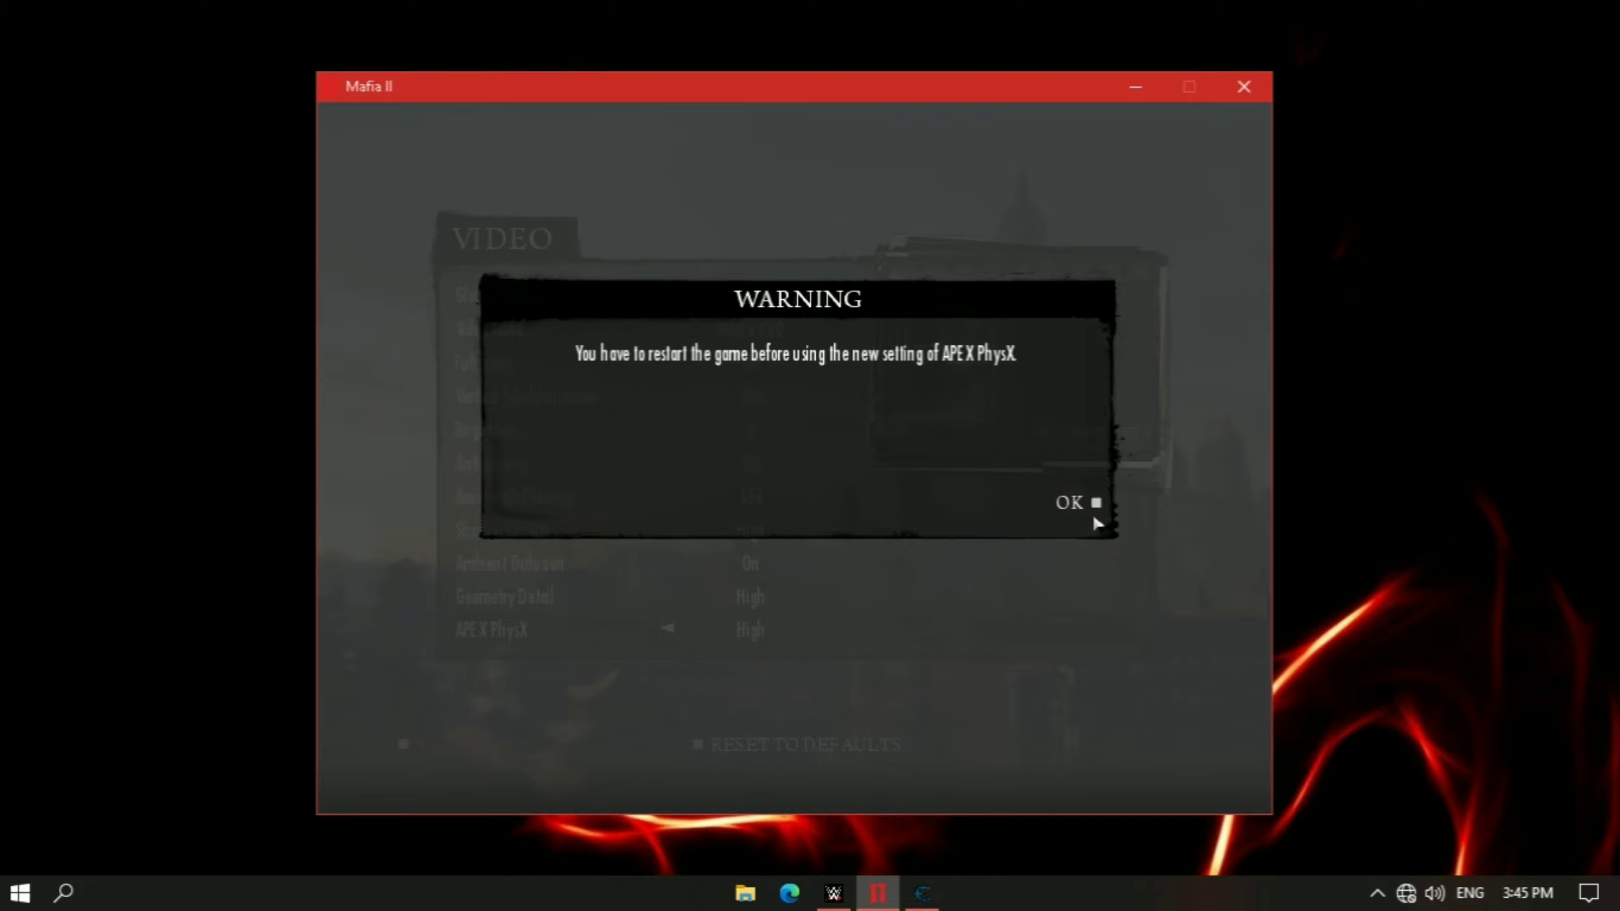
click(1048, 486)
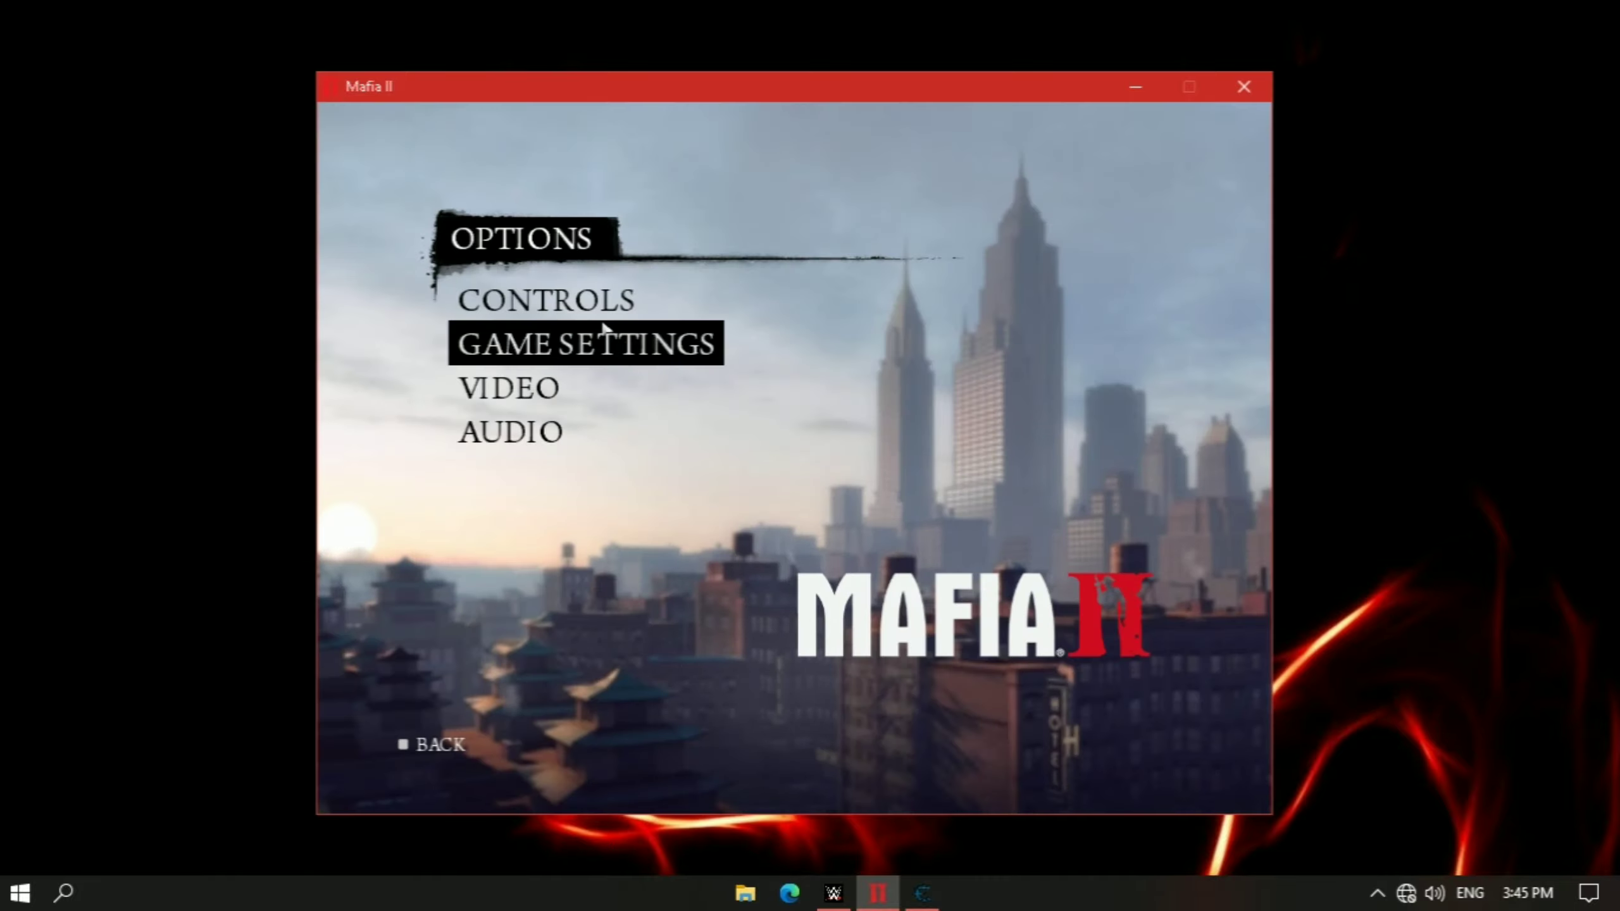
Step: Load a chapter via The Story > Load Chapter on Medium difficulty and confirm the warning
click(437, 745)
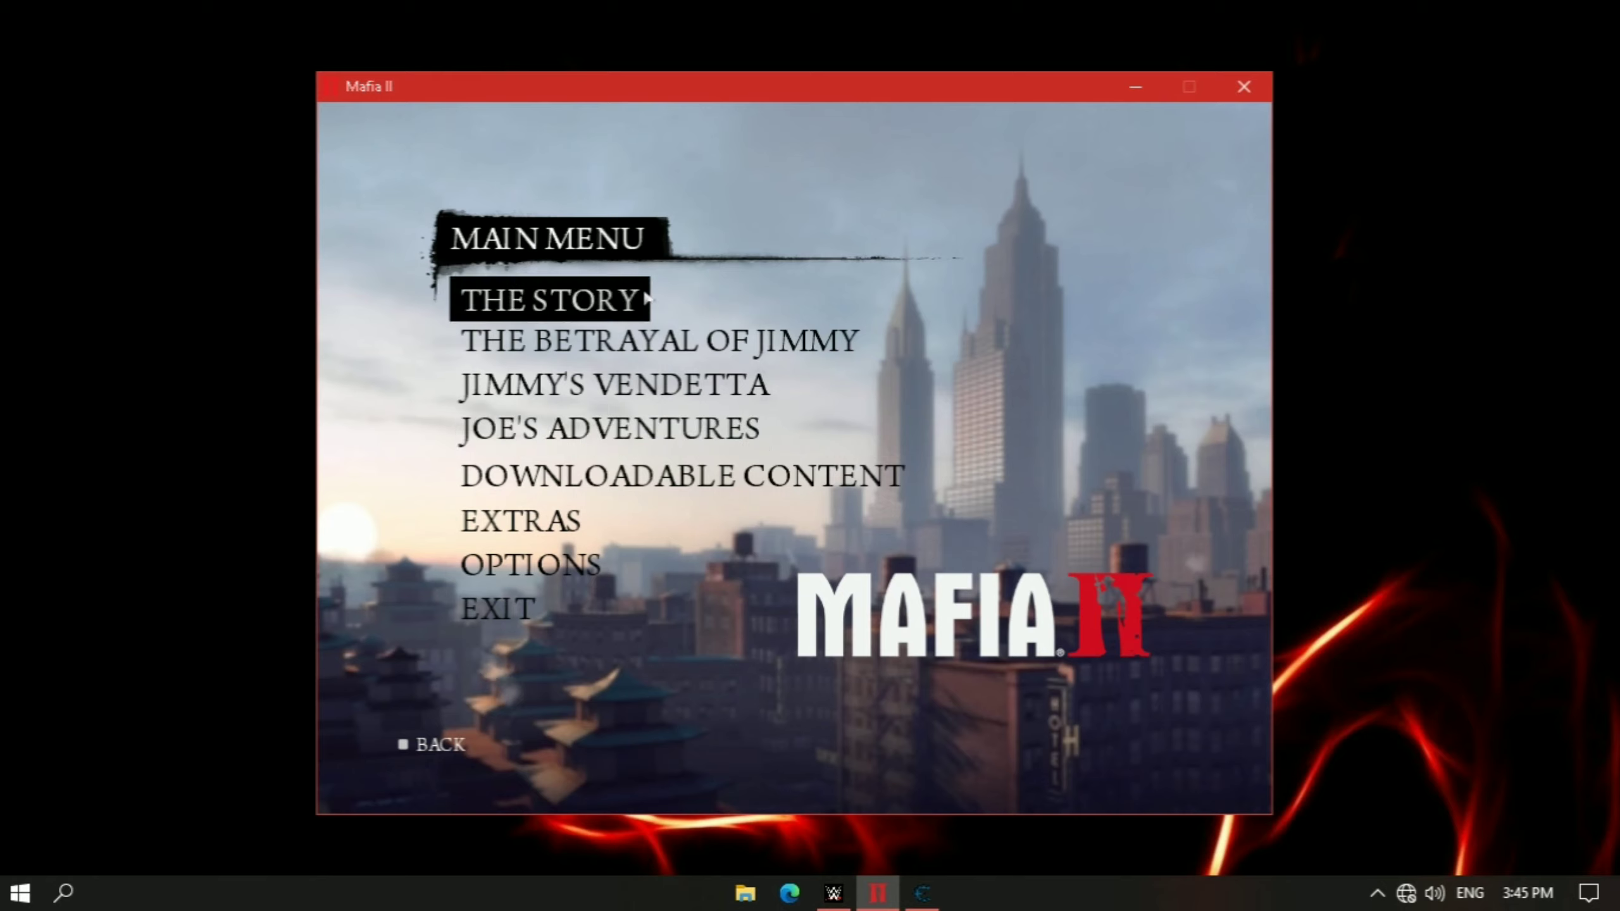
click(625, 300)
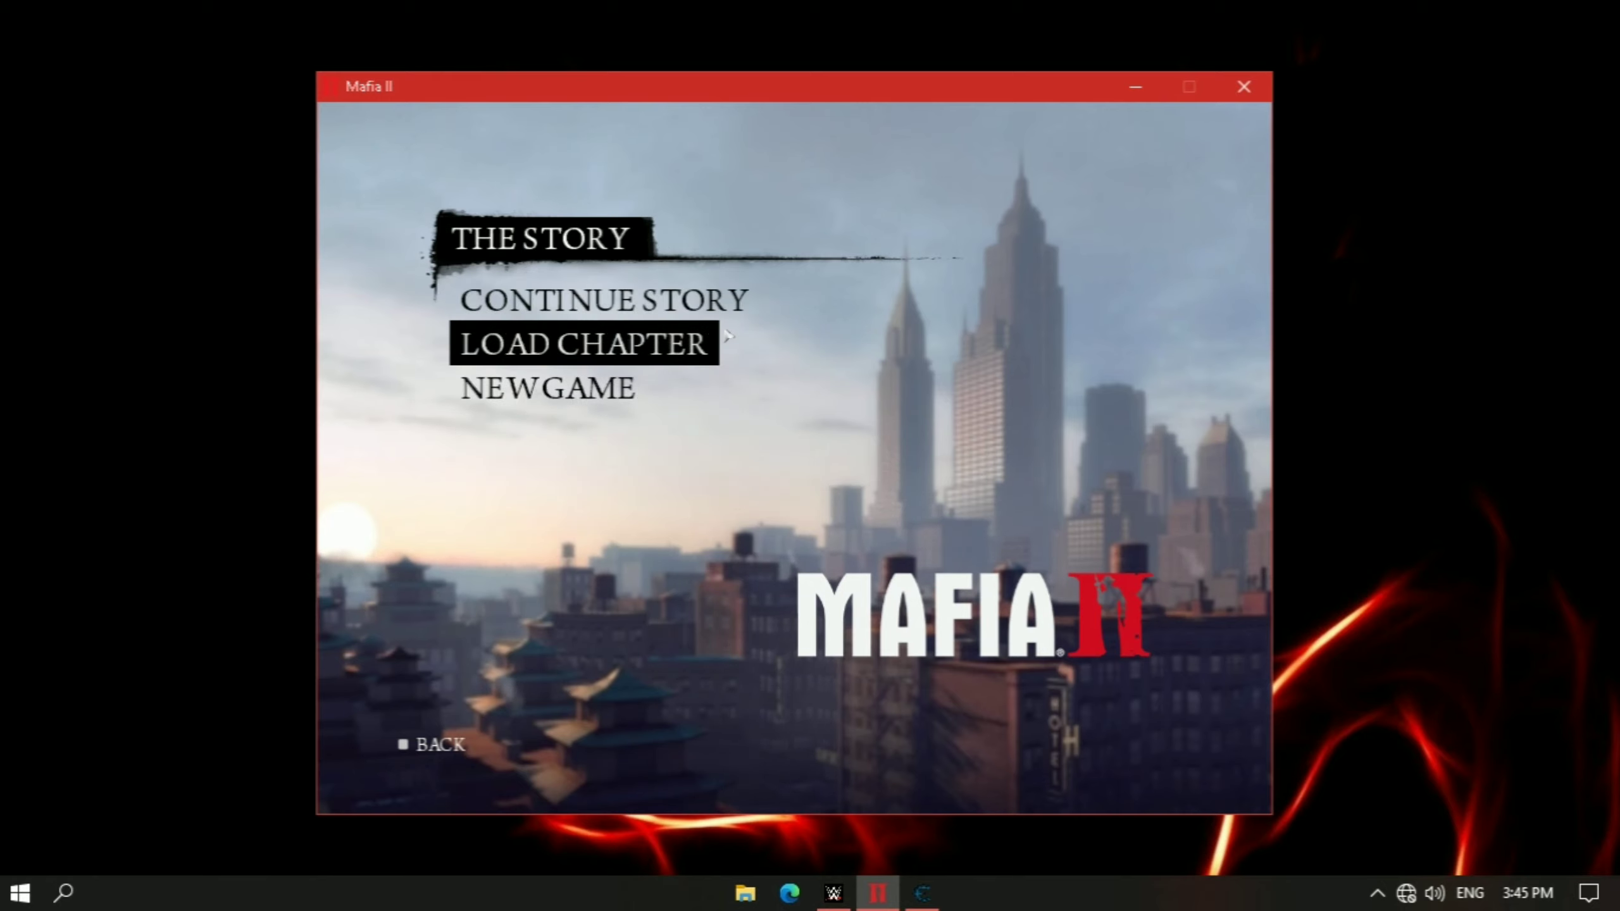
click(639, 357)
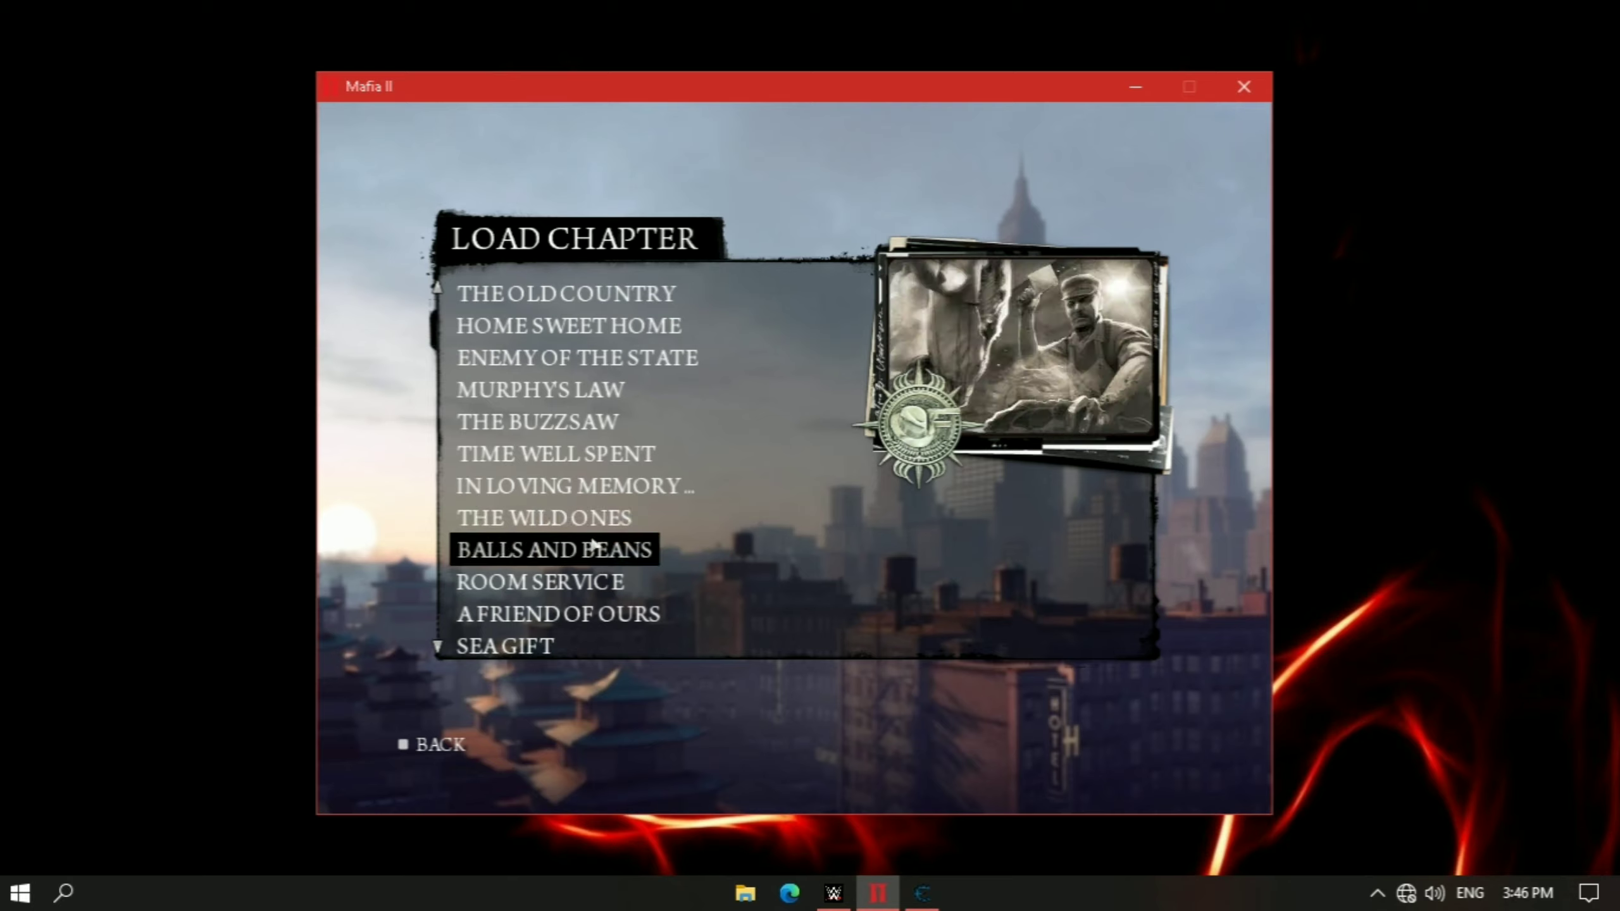
click(596, 582)
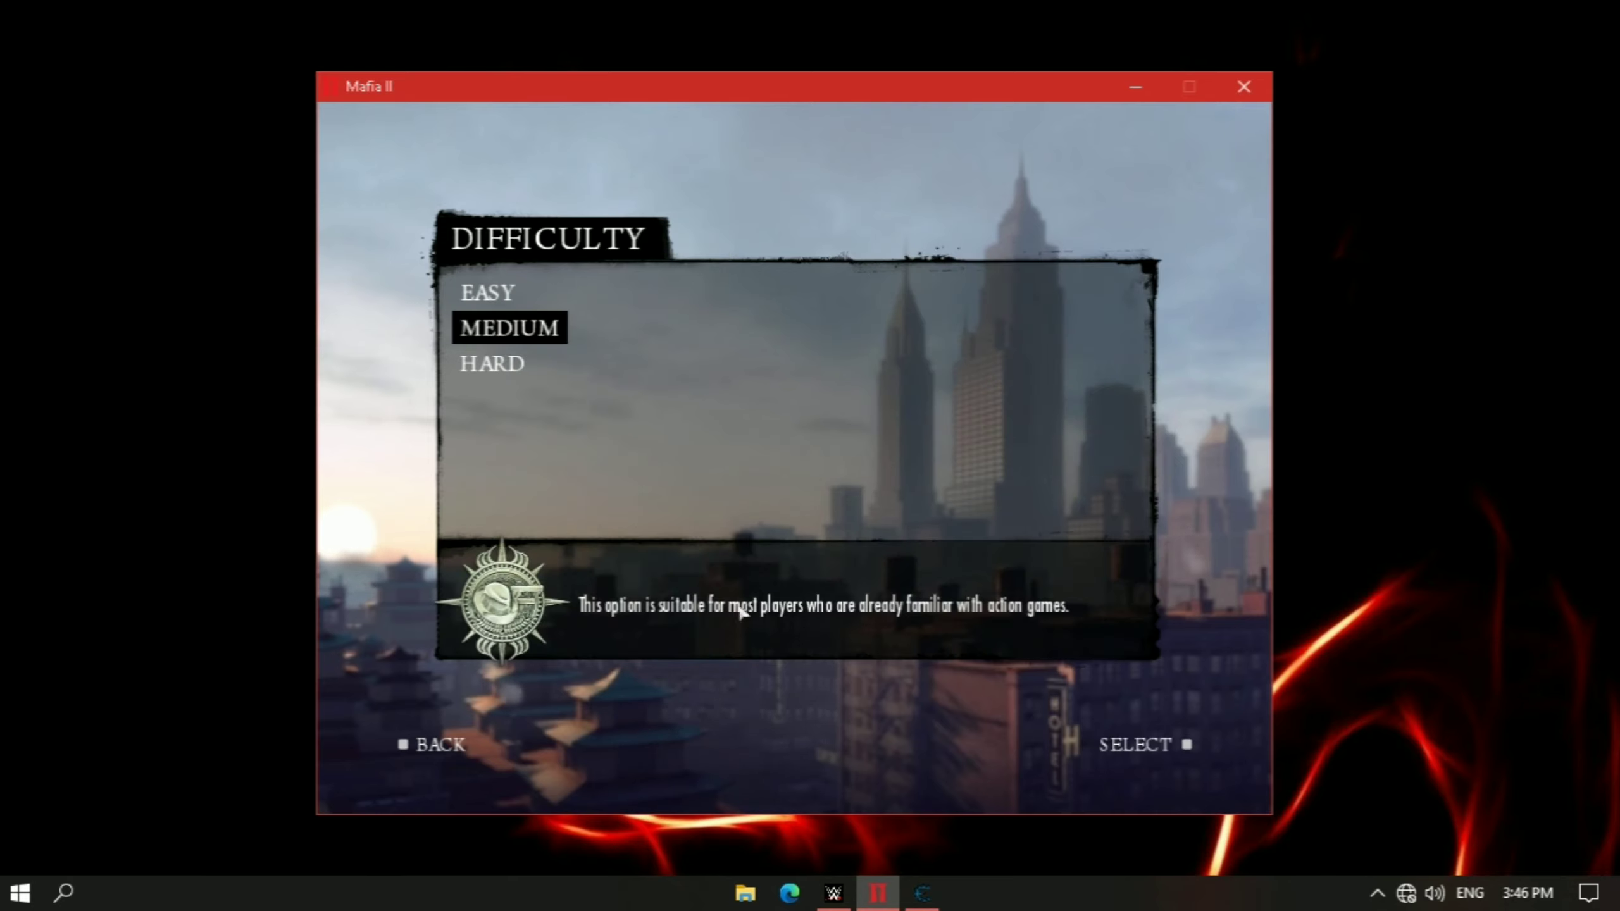
click(1116, 740)
click(1070, 540)
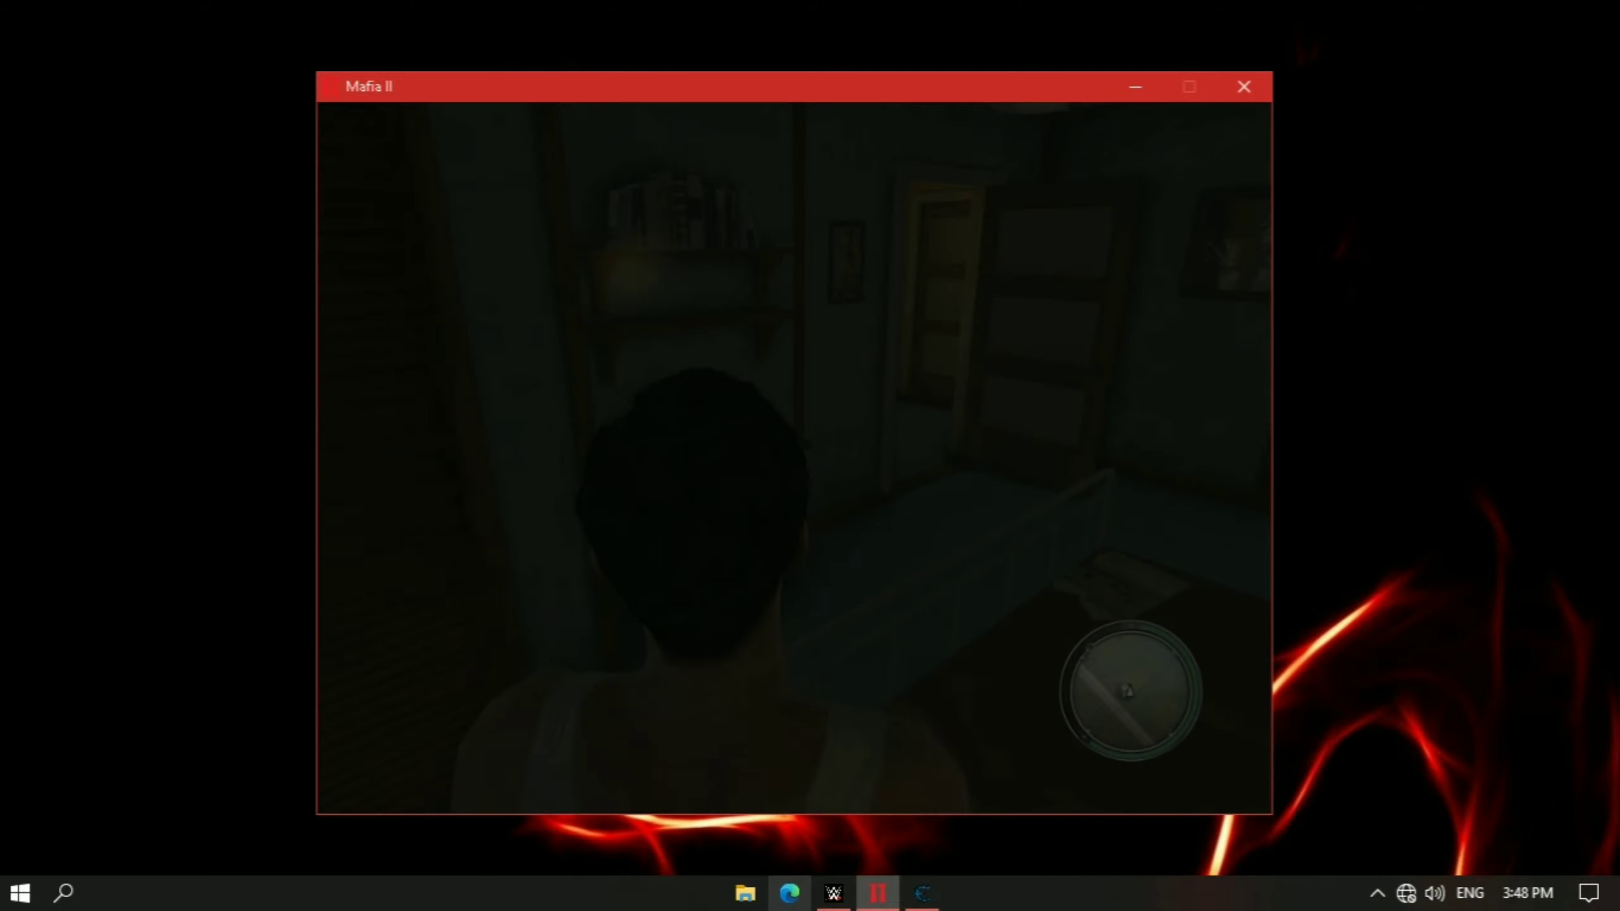
Step: Walk the character around the bedroom toward the doorway
key(w)
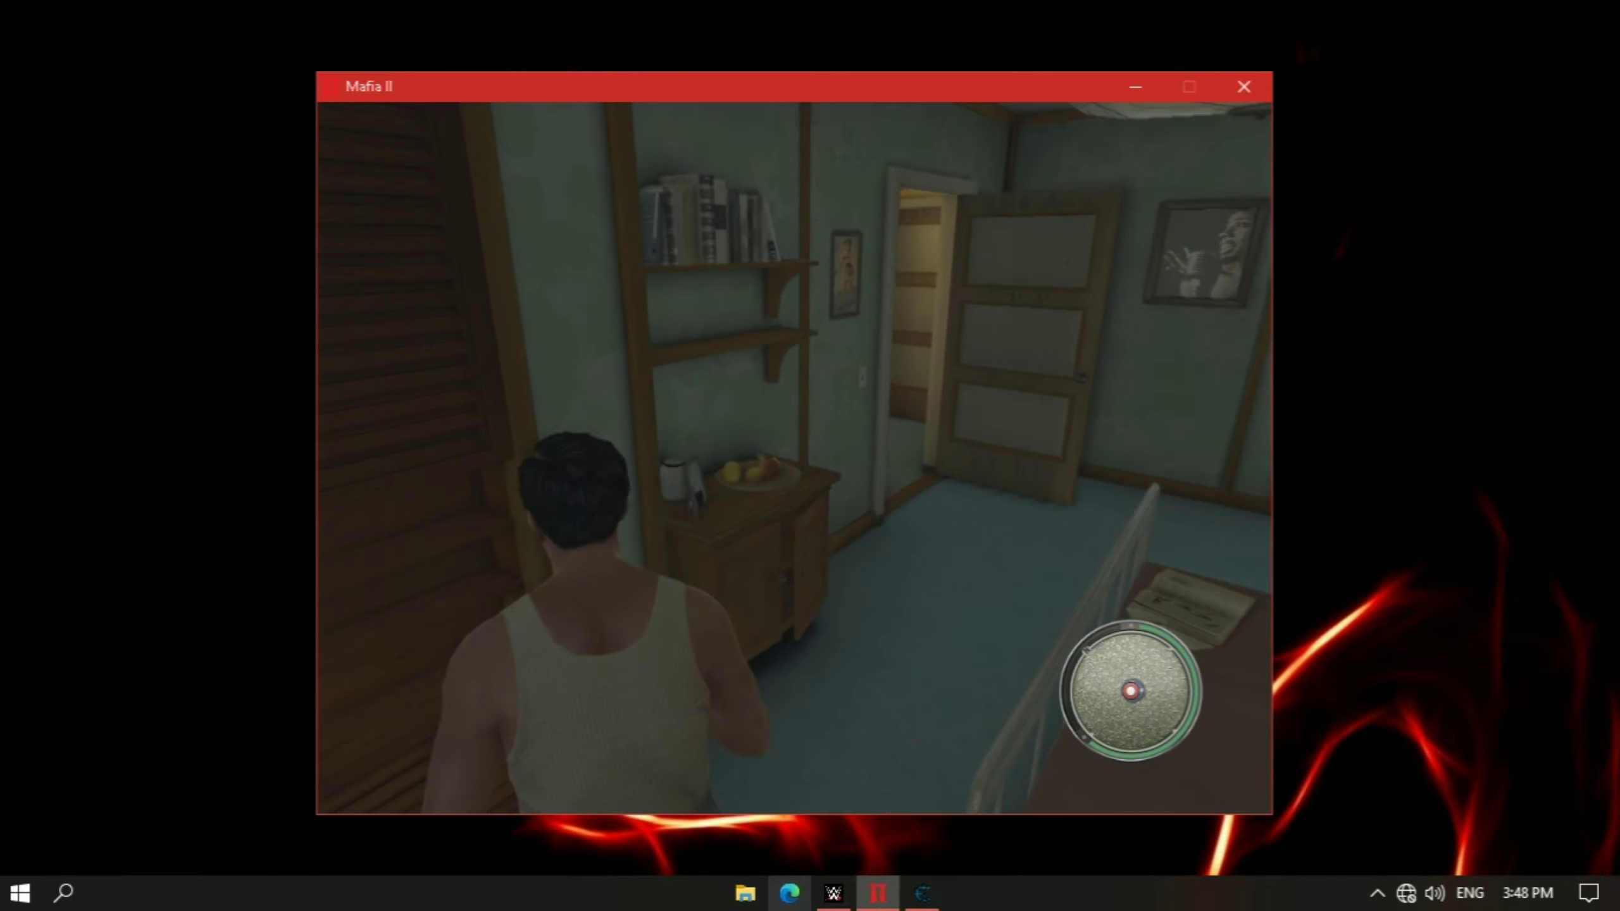
key(w)
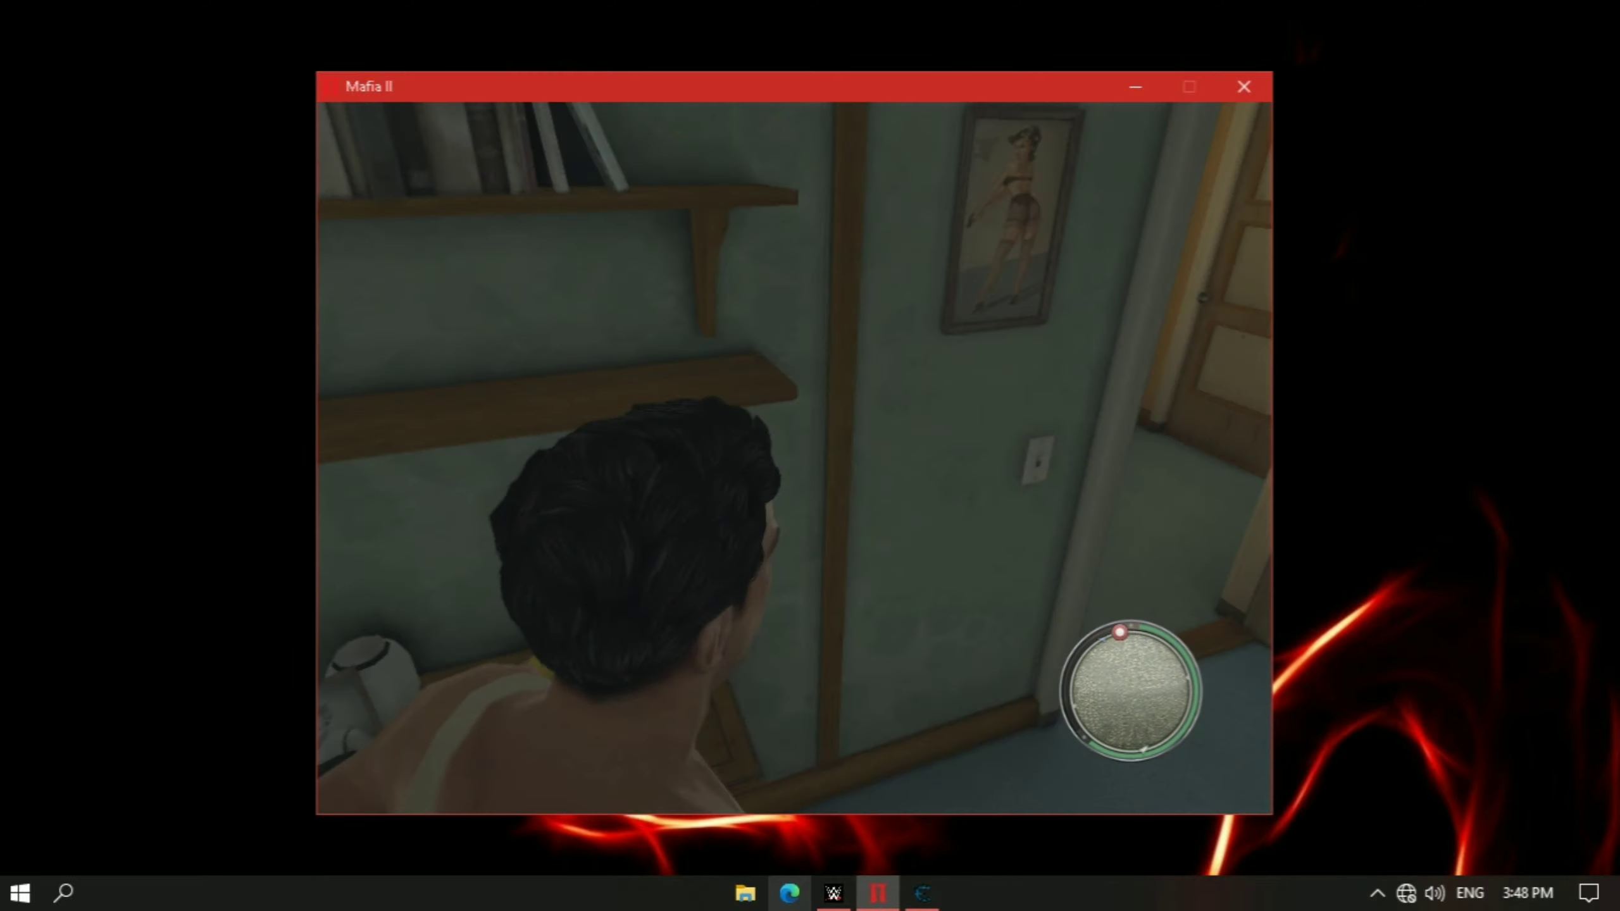
key(w)
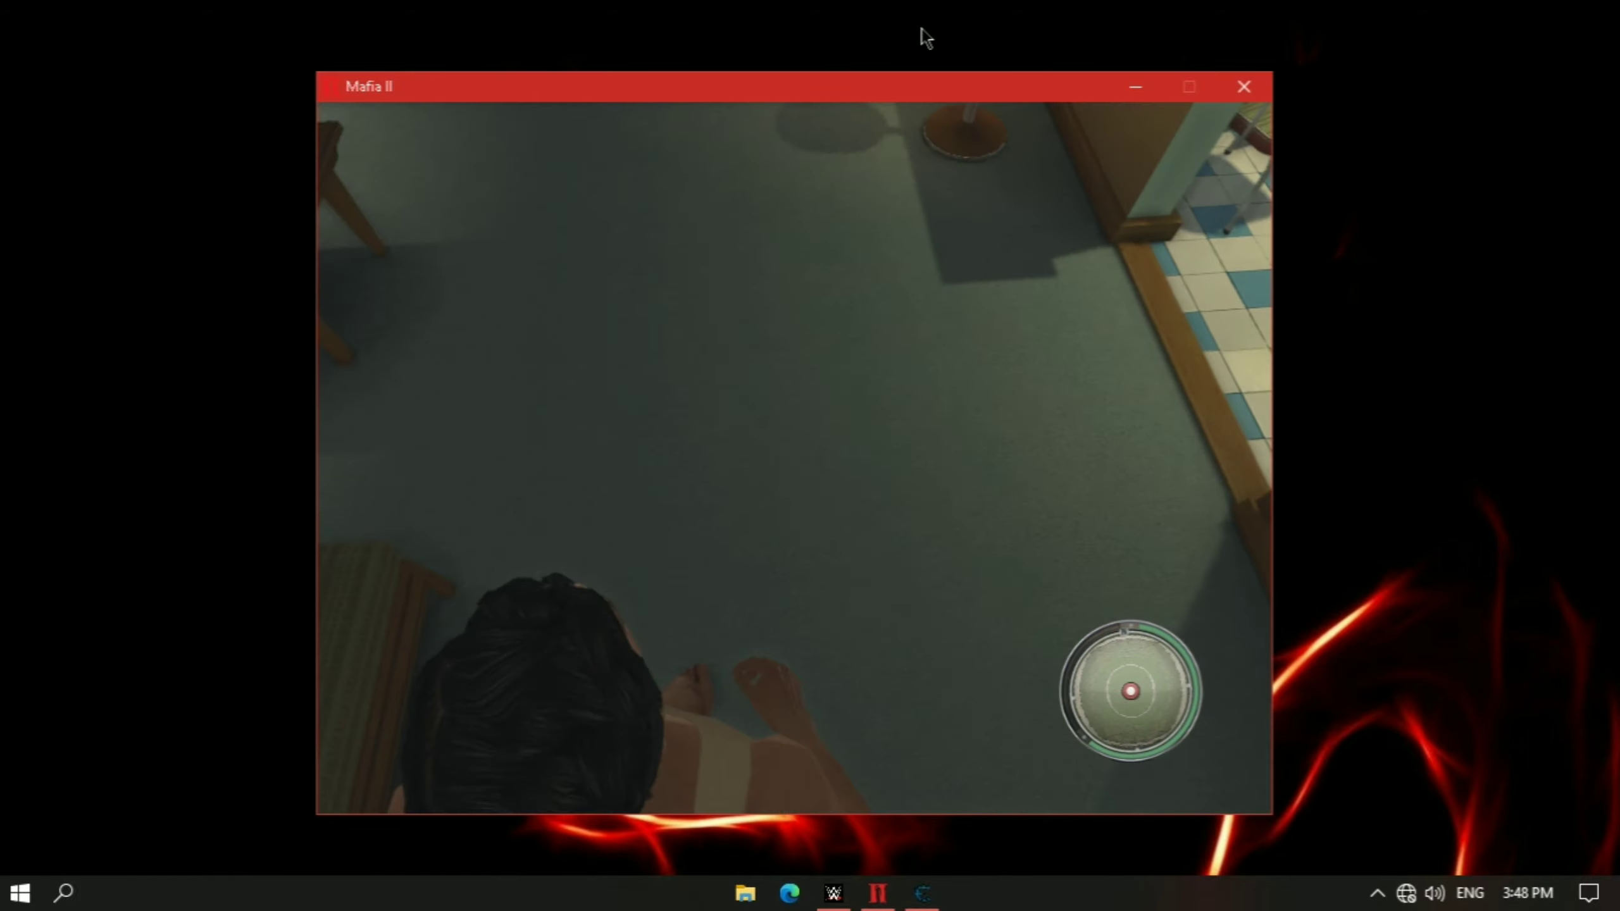
Step: Change Cheat Engine's speedhack speed from 10 to 100, apply it, and return to the game
key(super)
key(super)
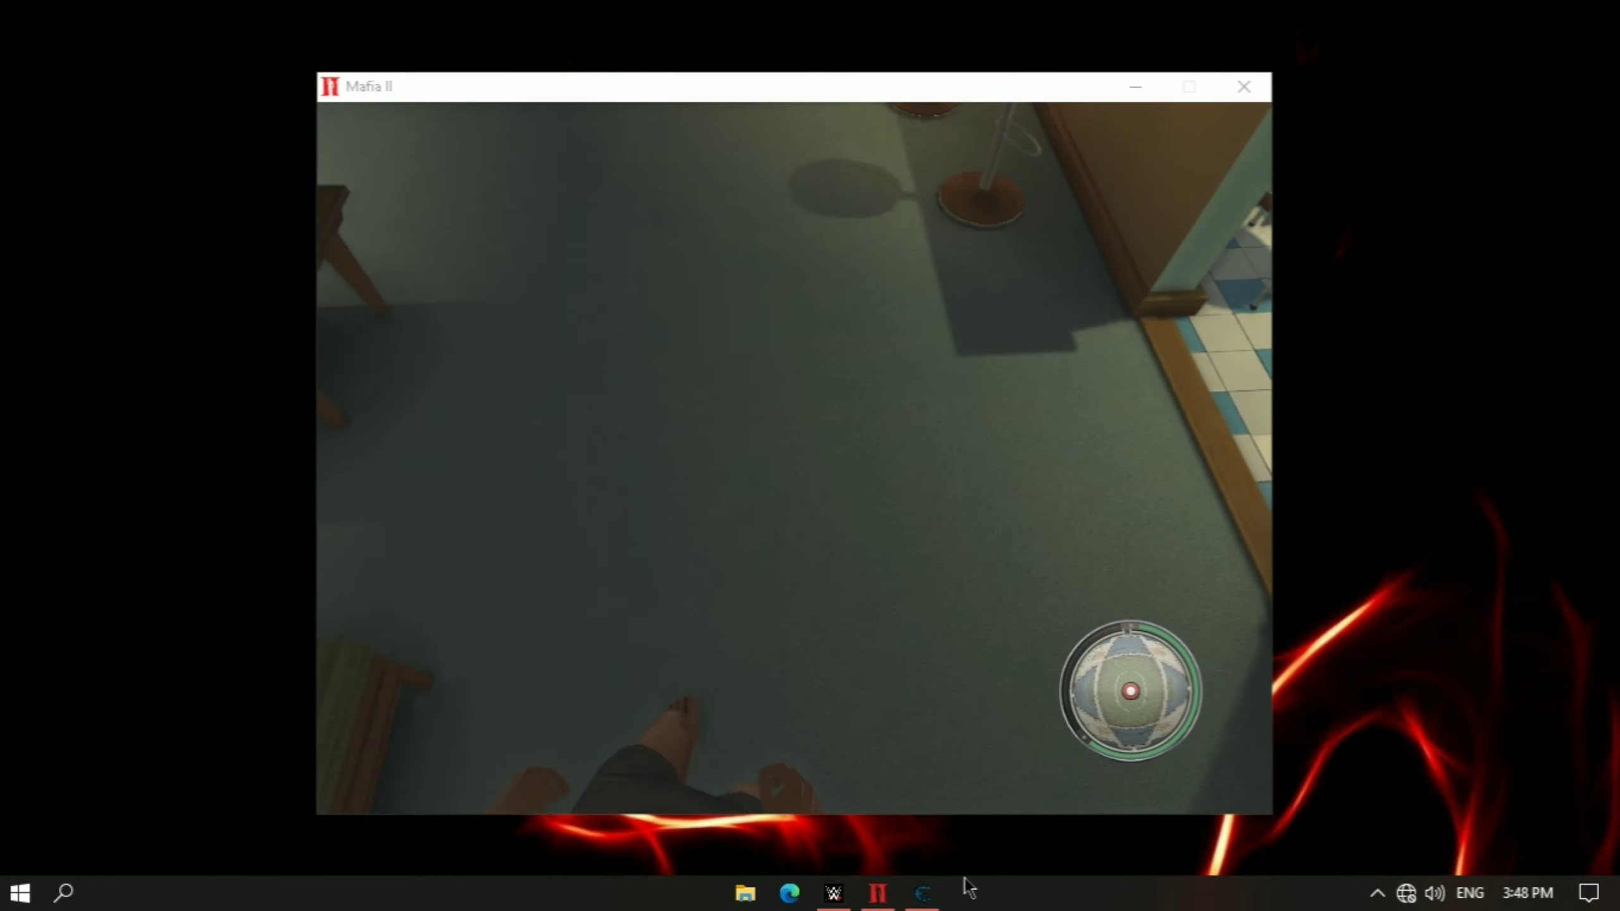
click(922, 892)
click(970, 356)
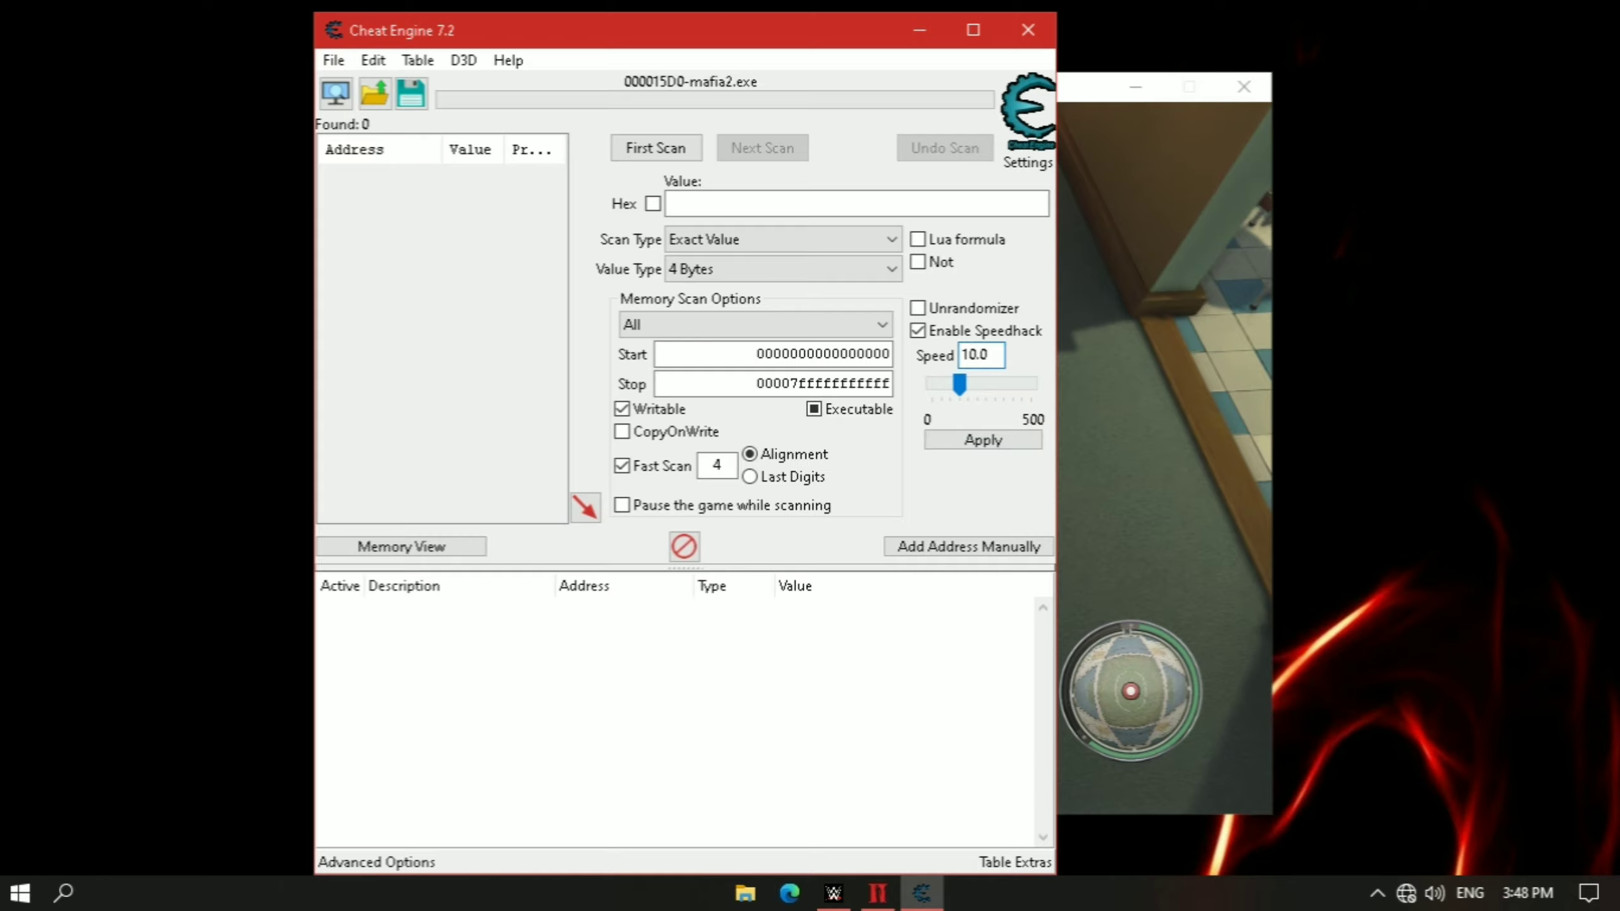
text(0)
click(976, 441)
key(alt+Tab)
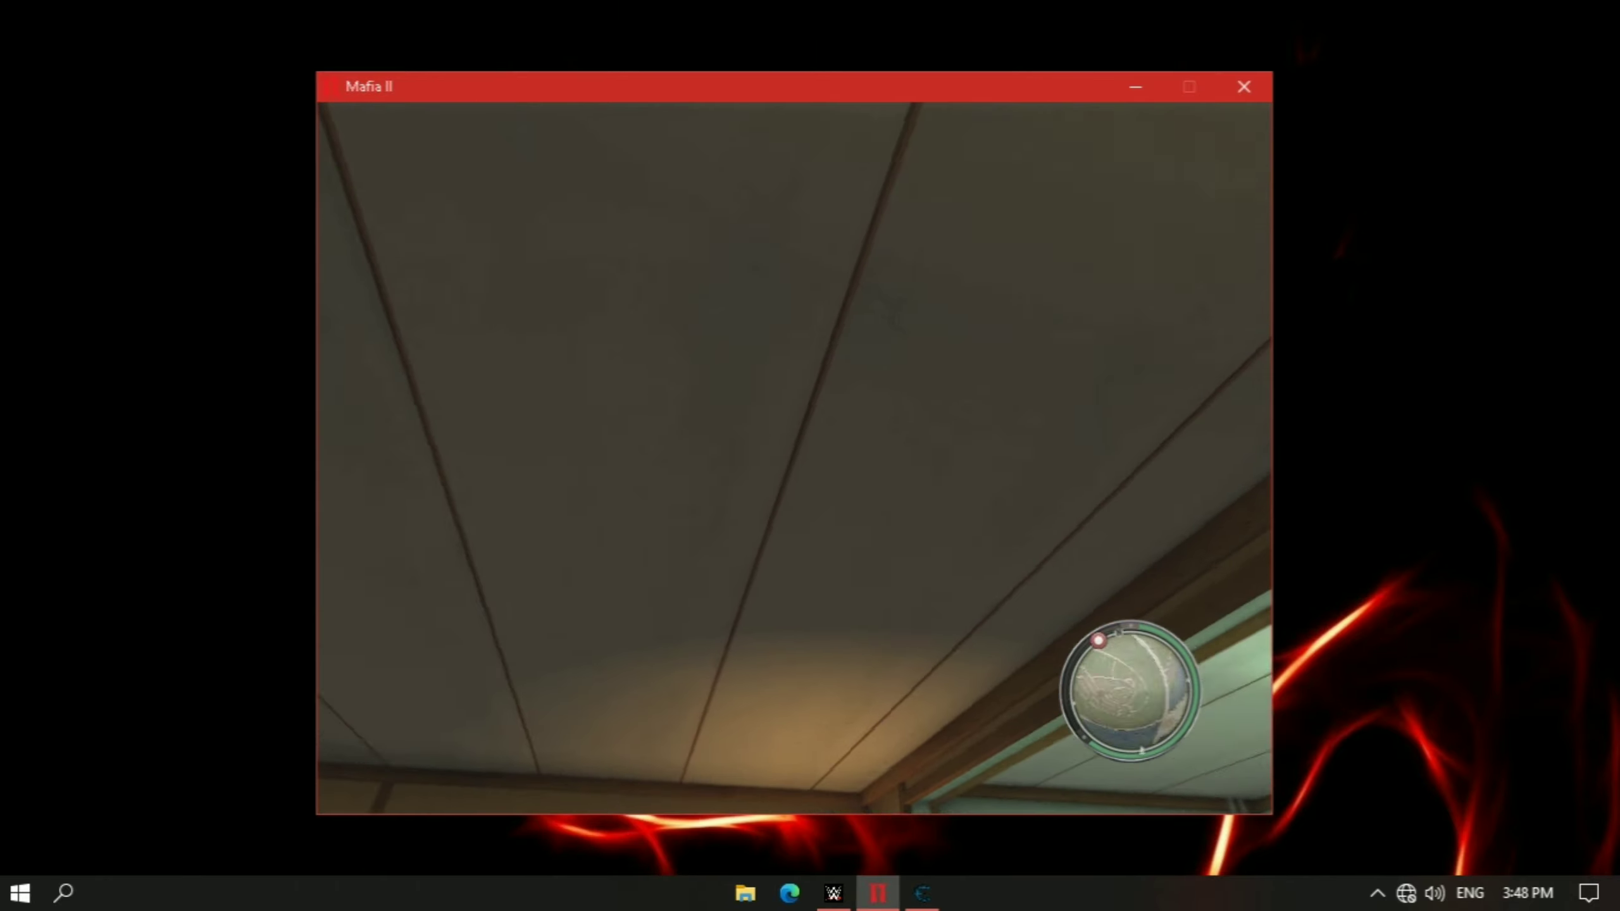